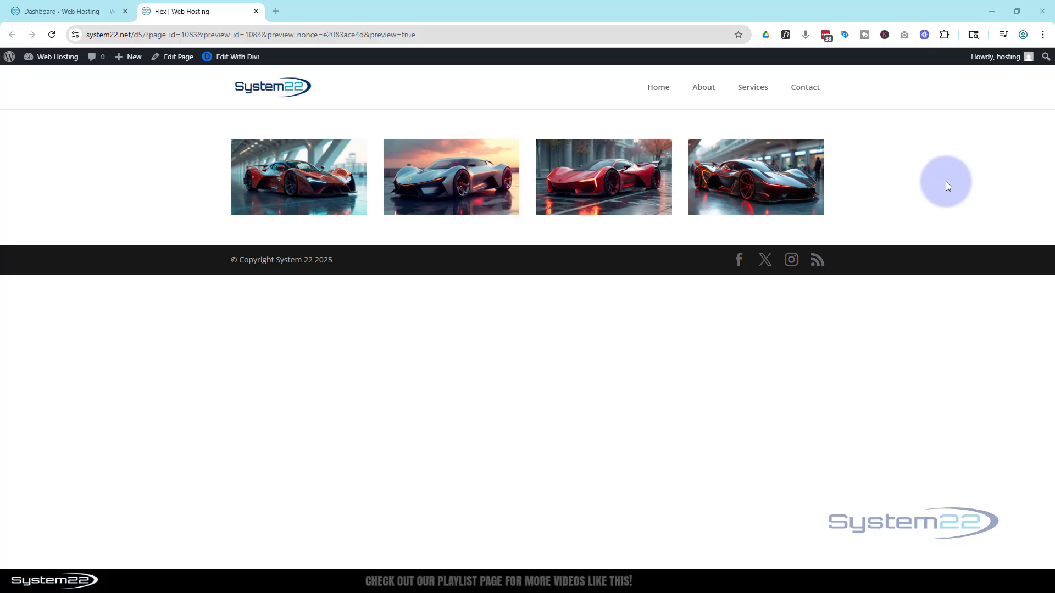
- Open the Flex page in Divi and add a new section with a four-column Equal Columns row
click(216, 56)
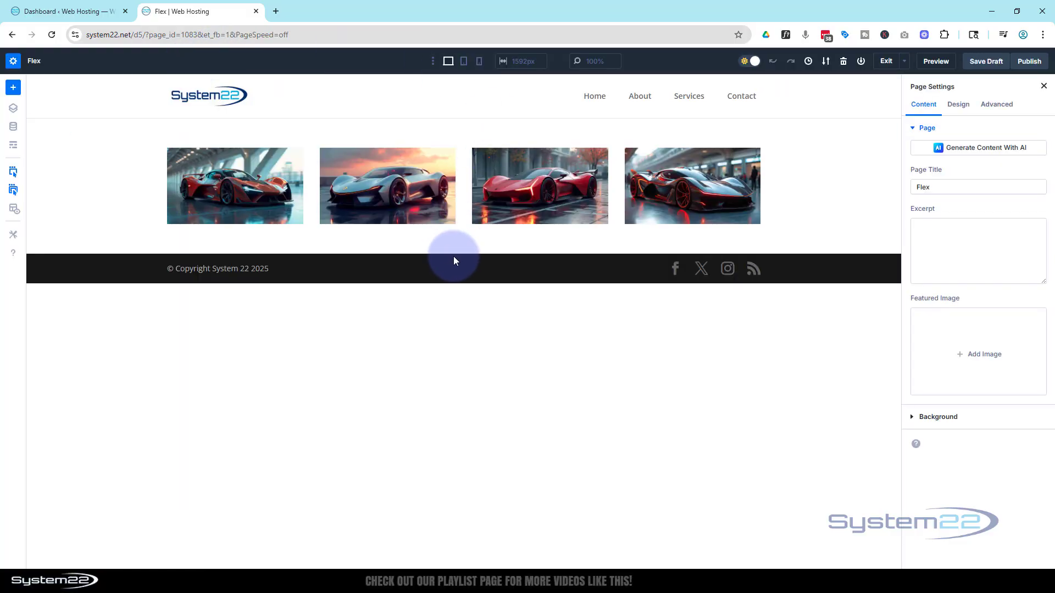
click(464, 250)
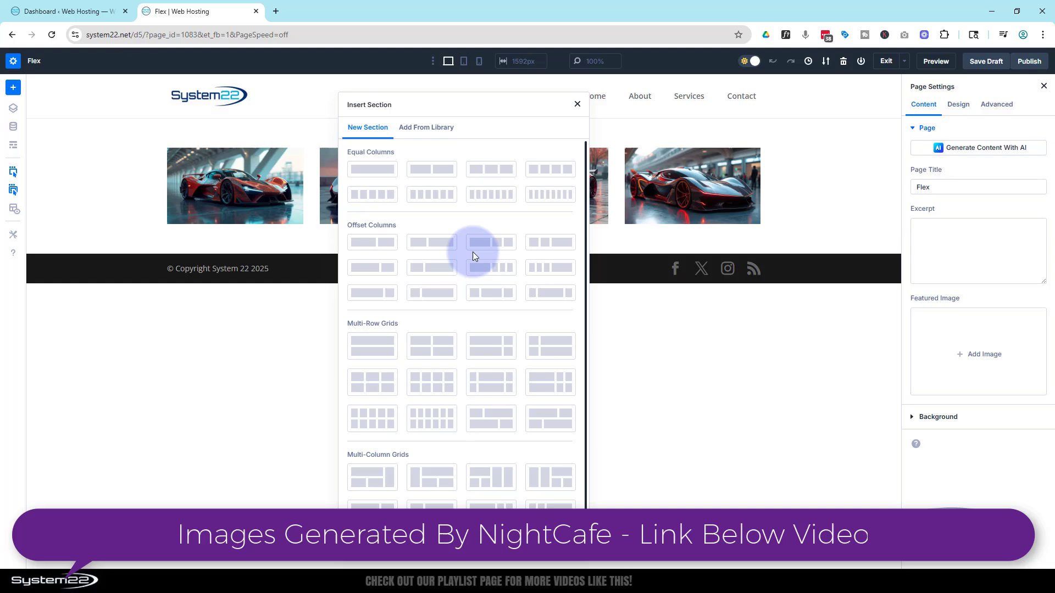
click(563, 171)
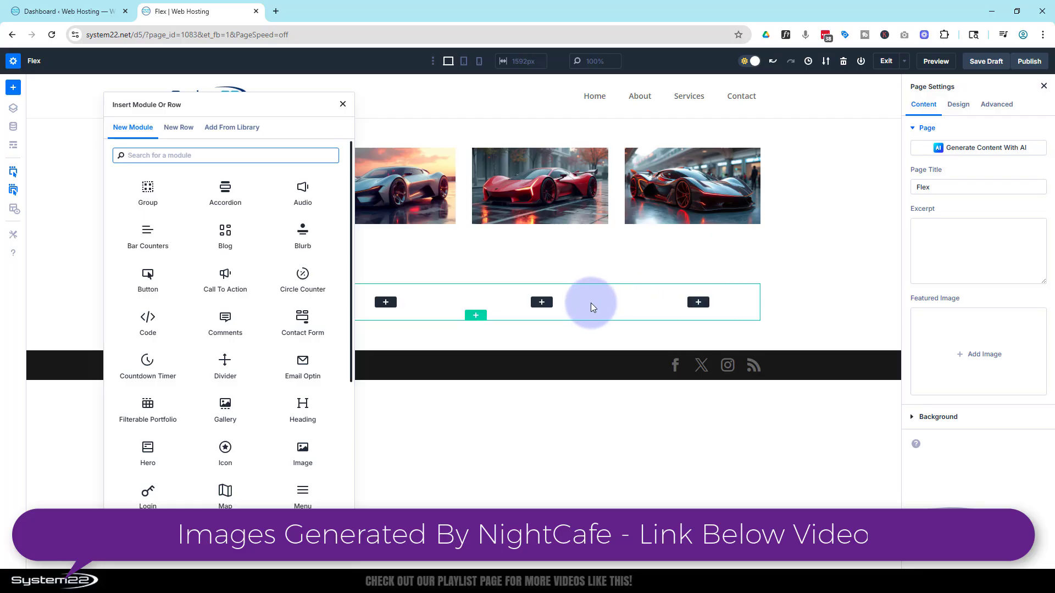
- Drag the first, red, silver and last car images into columns one to four, then delete the emptied section
click(342, 105)
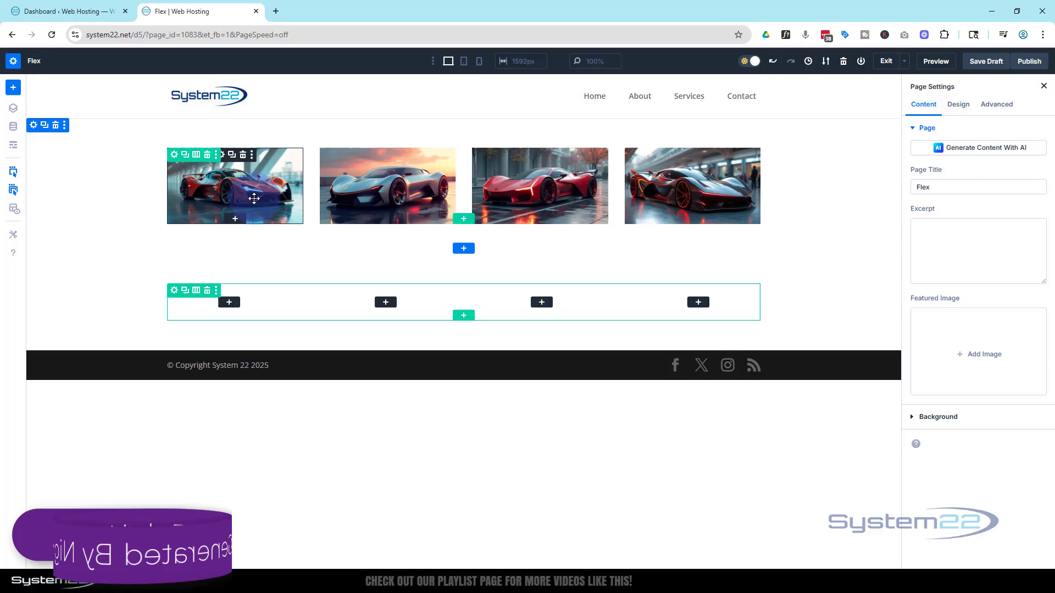
drag(256, 194, 248, 331)
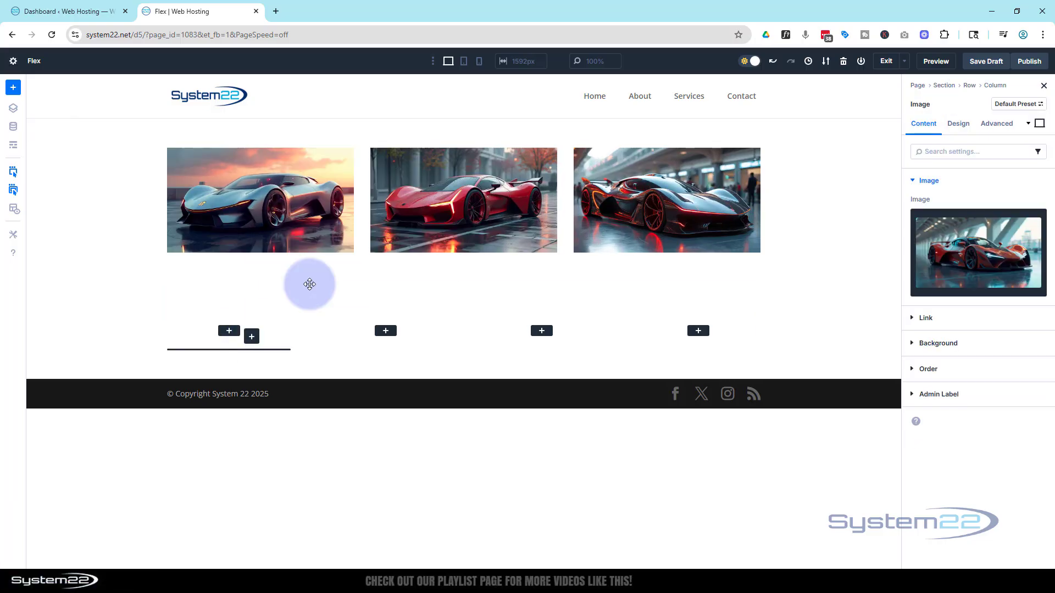
drag(443, 190, 412, 398)
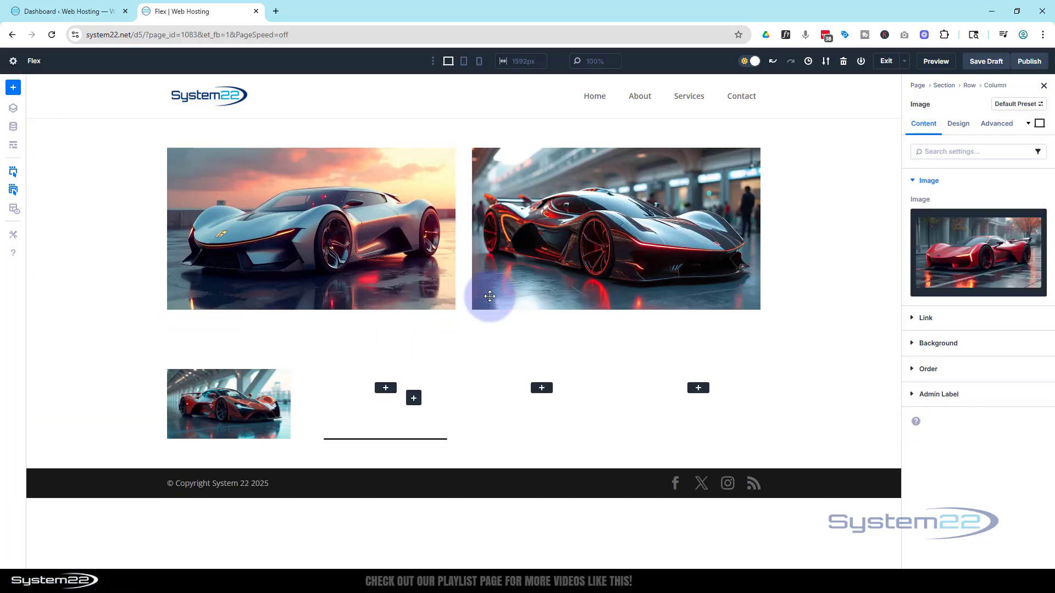
drag(474, 234, 540, 497)
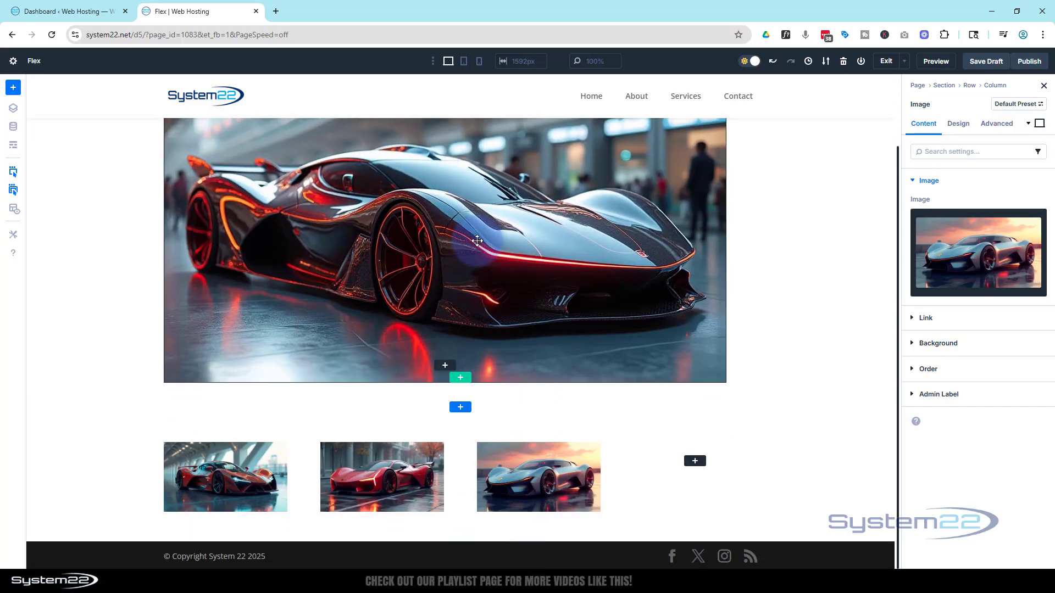
drag(470, 247, 701, 239)
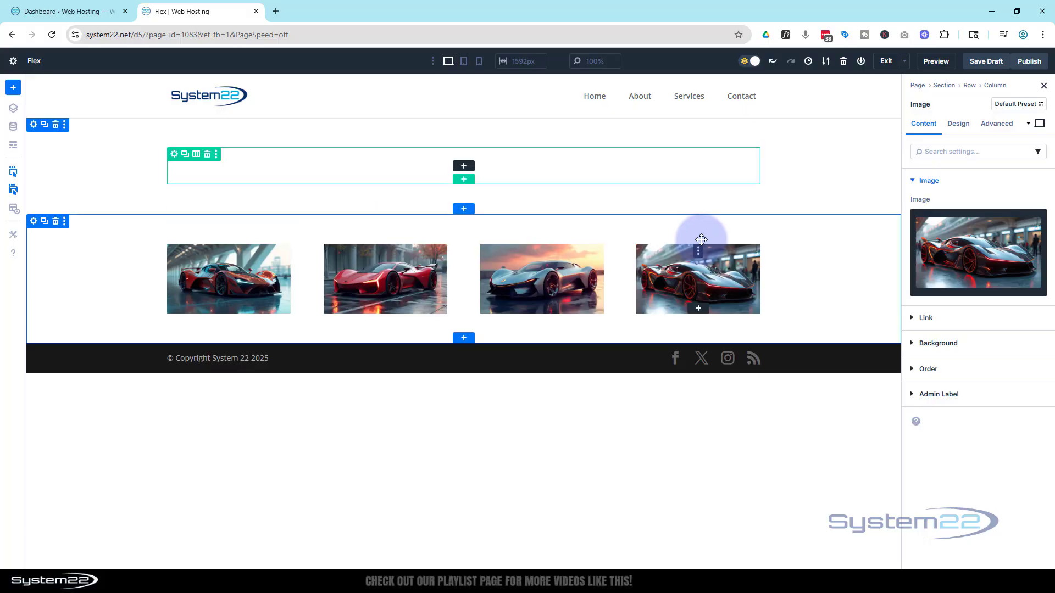
click(56, 124)
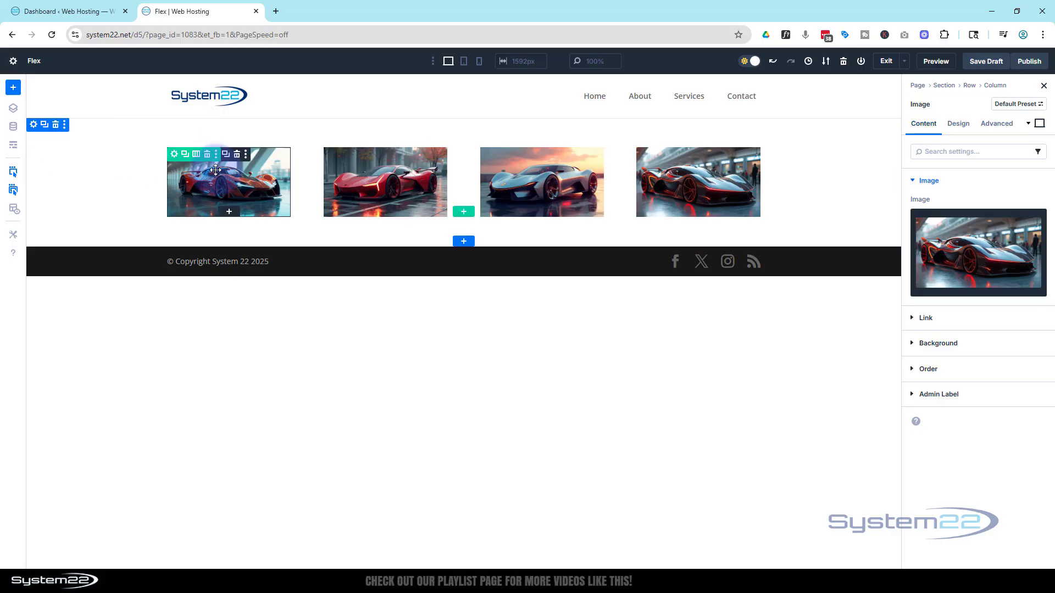
- Open the car row's Design > Layout settings and keep its Layout Style as Flex
click(174, 156)
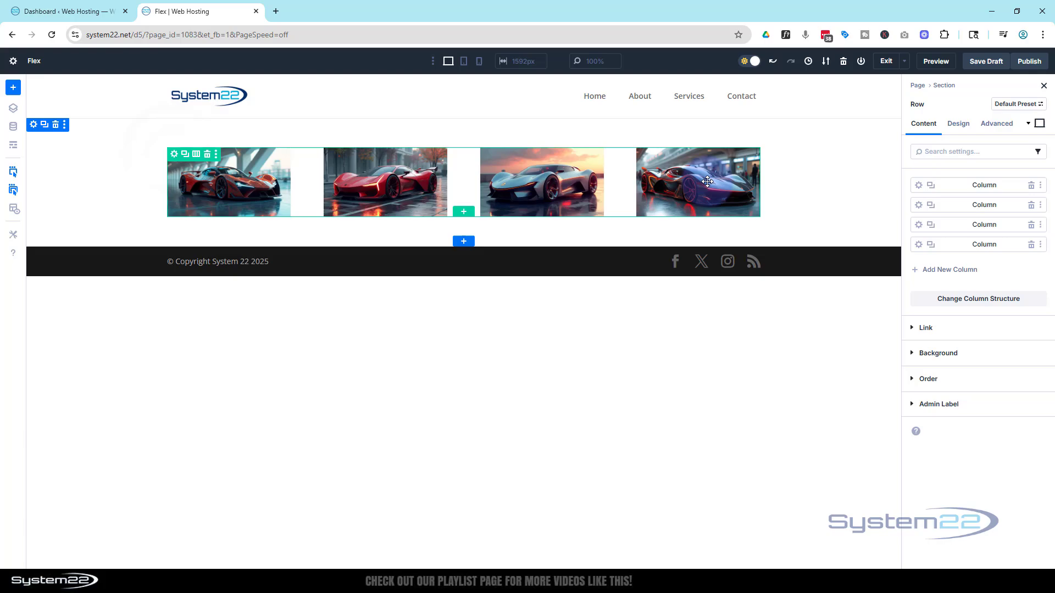
click(963, 125)
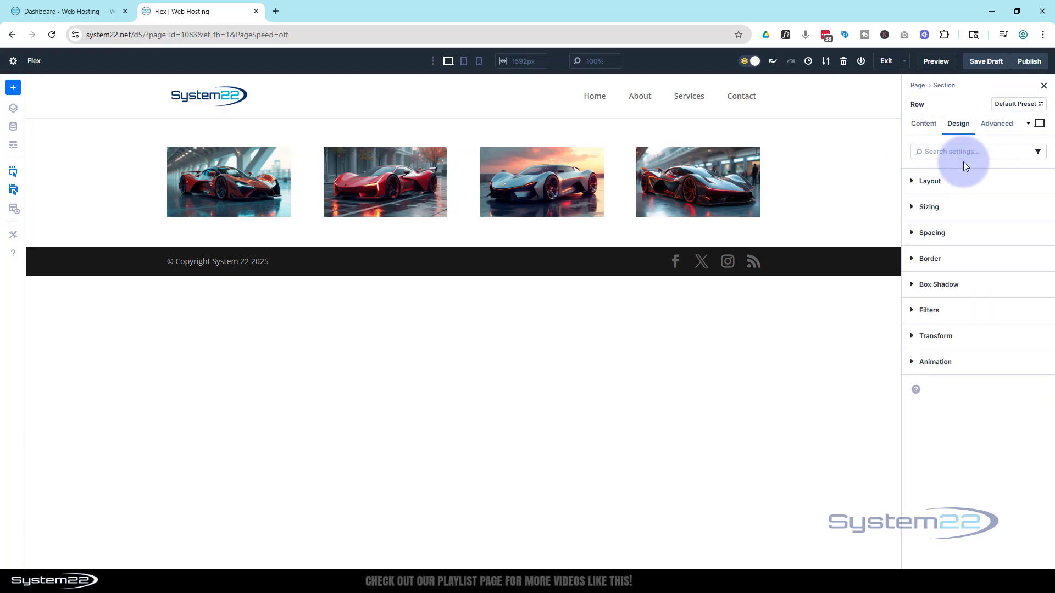
click(914, 182)
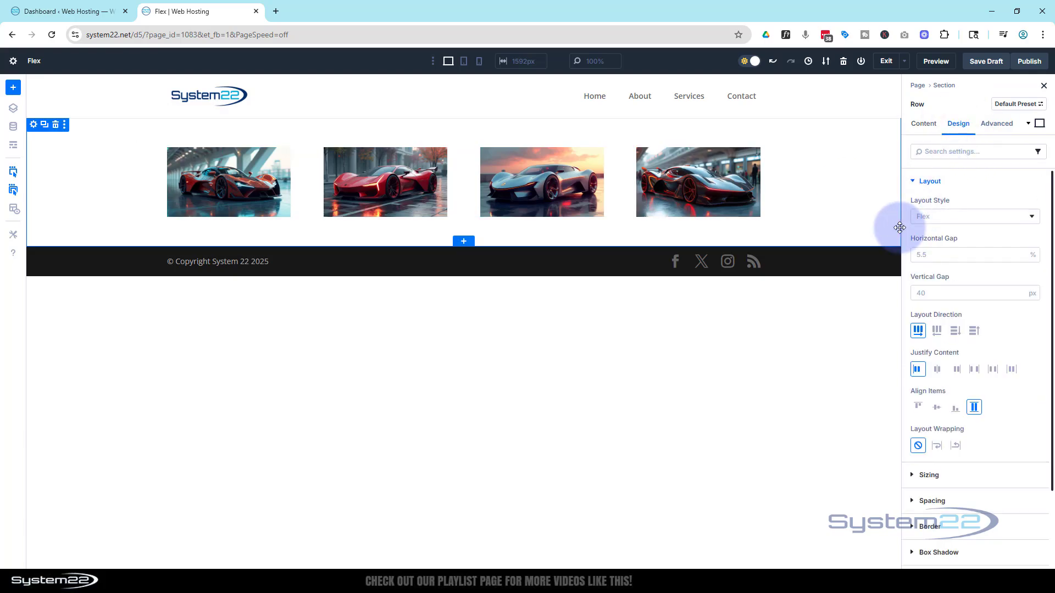
click(947, 217)
click(949, 222)
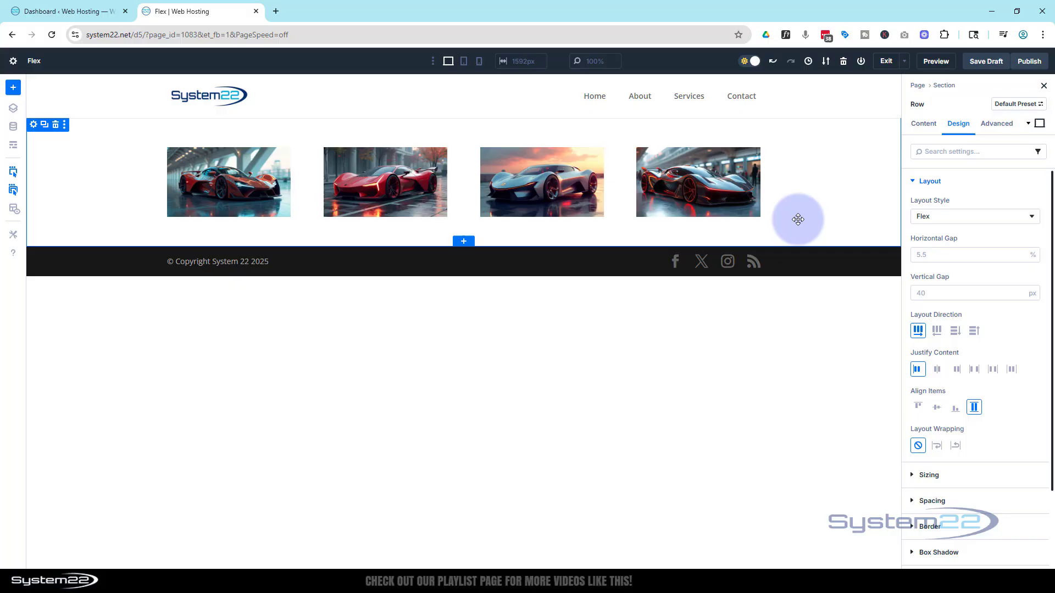
click(470, 66)
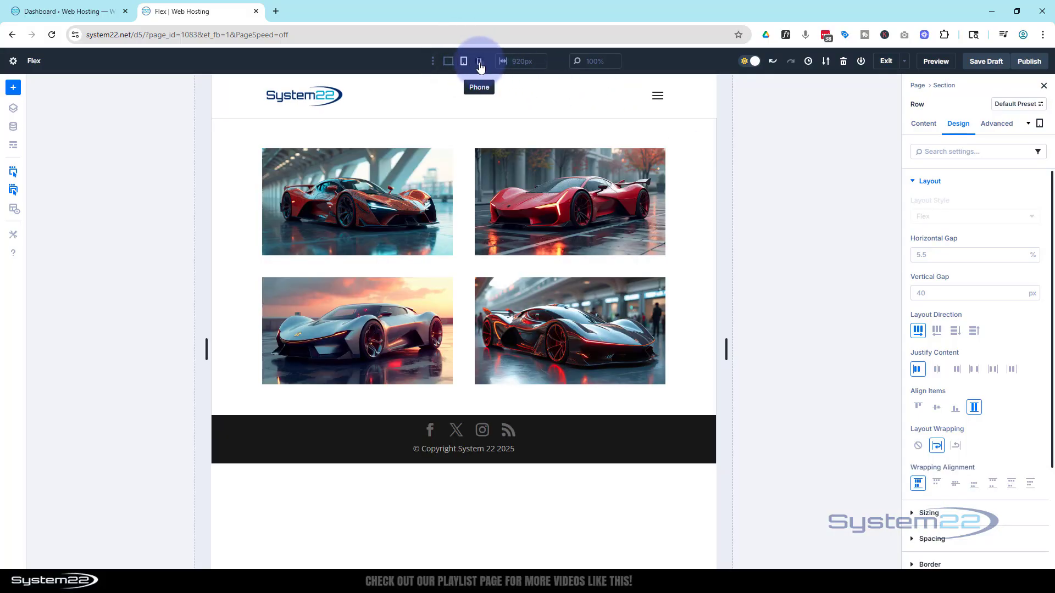
click(480, 64)
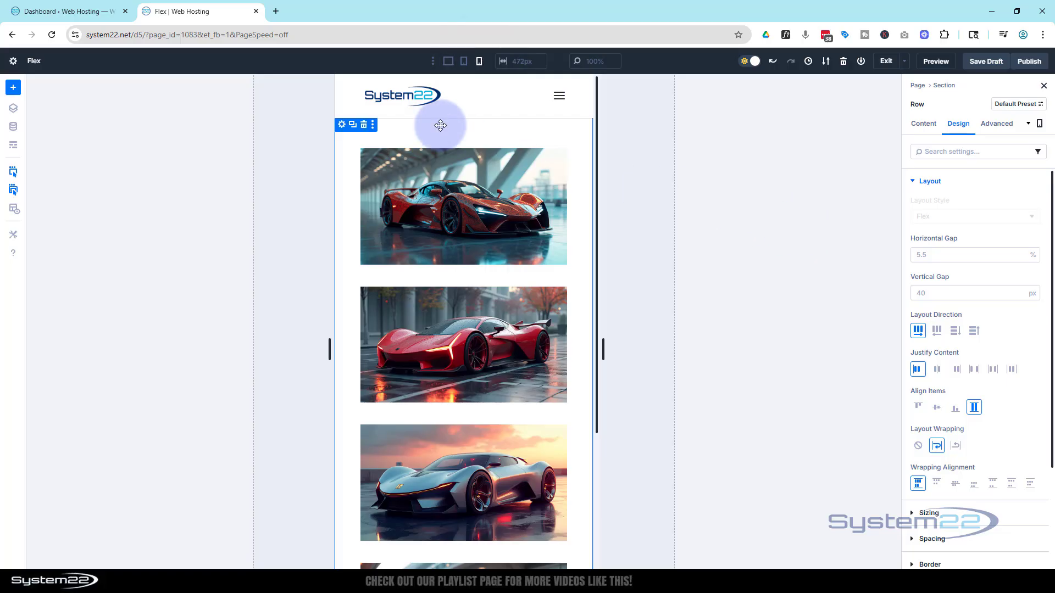
click(448, 63)
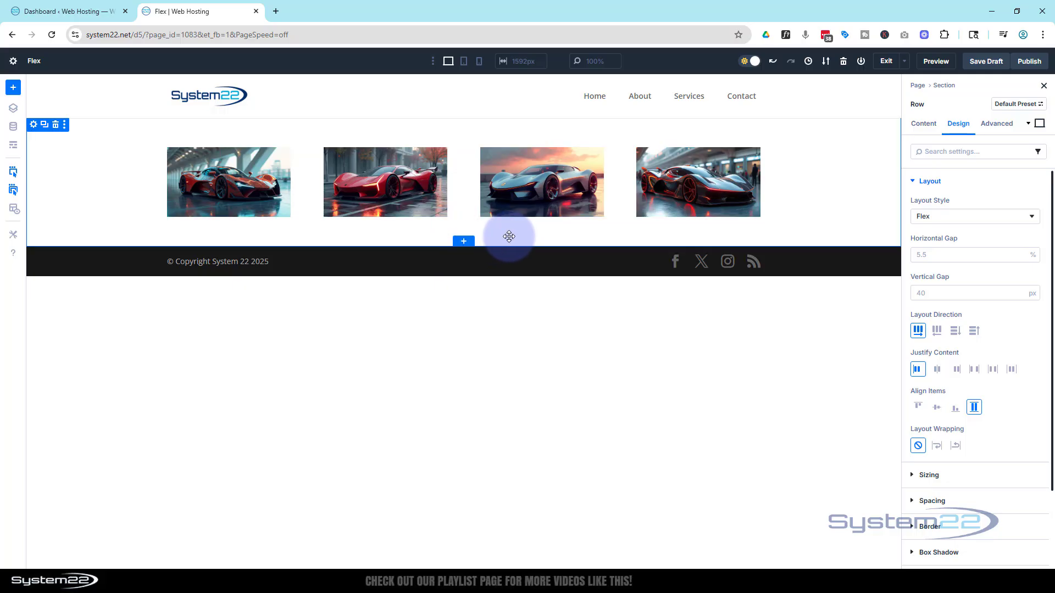
click(466, 64)
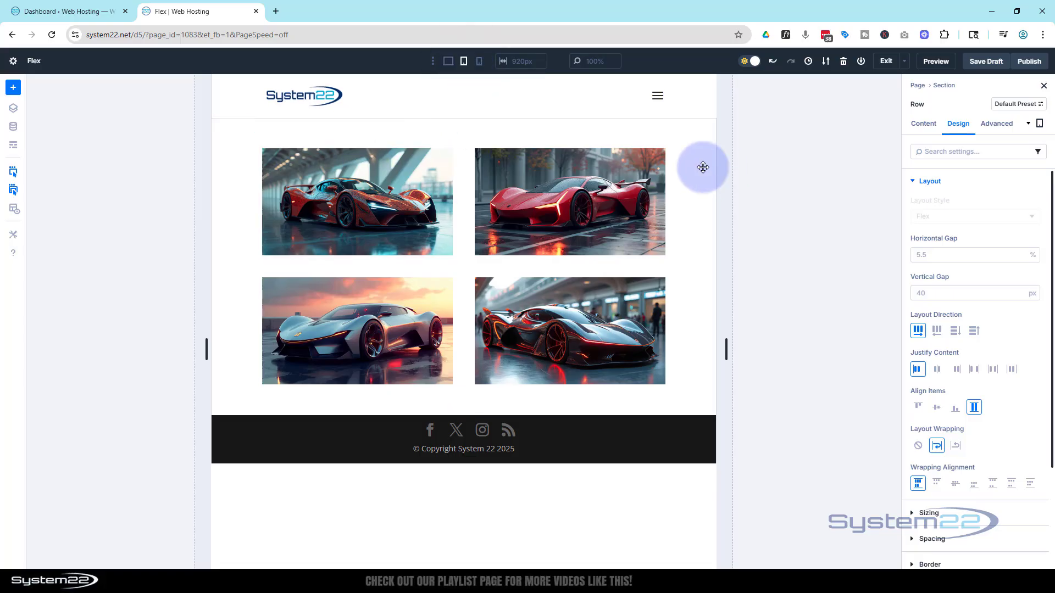
click(479, 61)
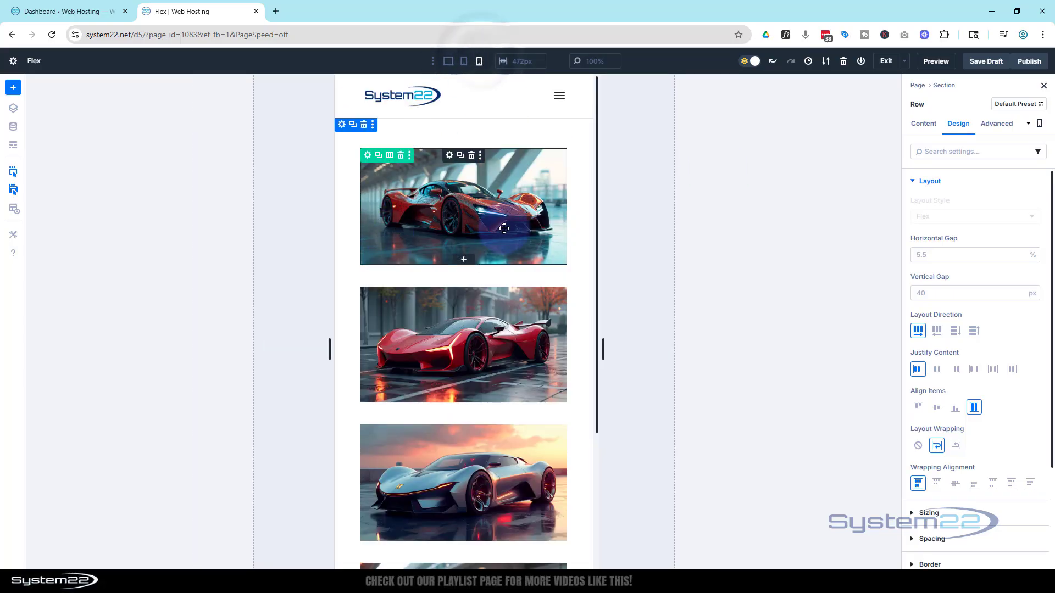
click(448, 63)
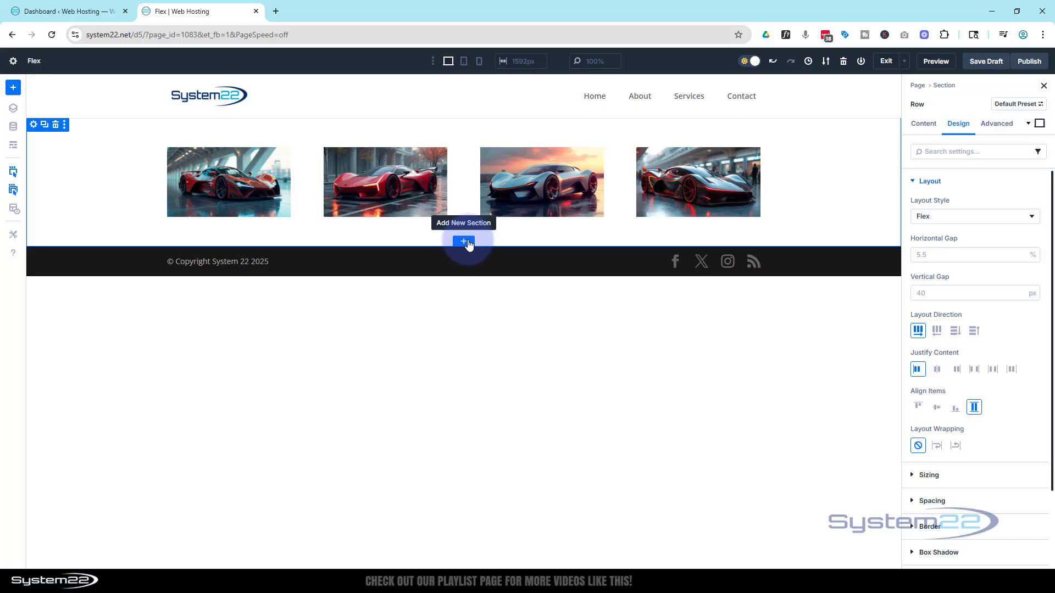
click(469, 245)
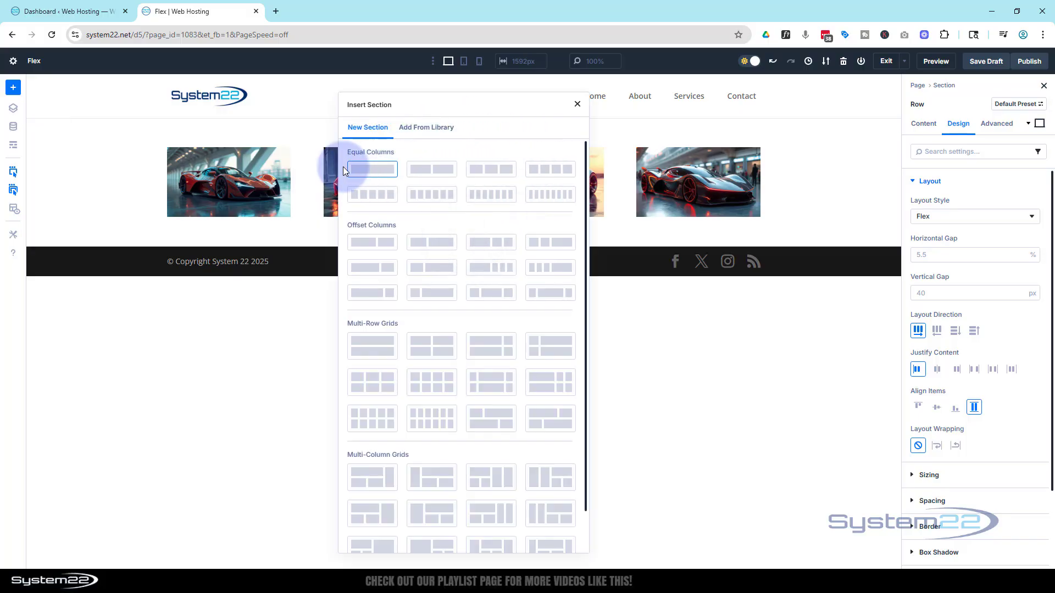
click(366, 170)
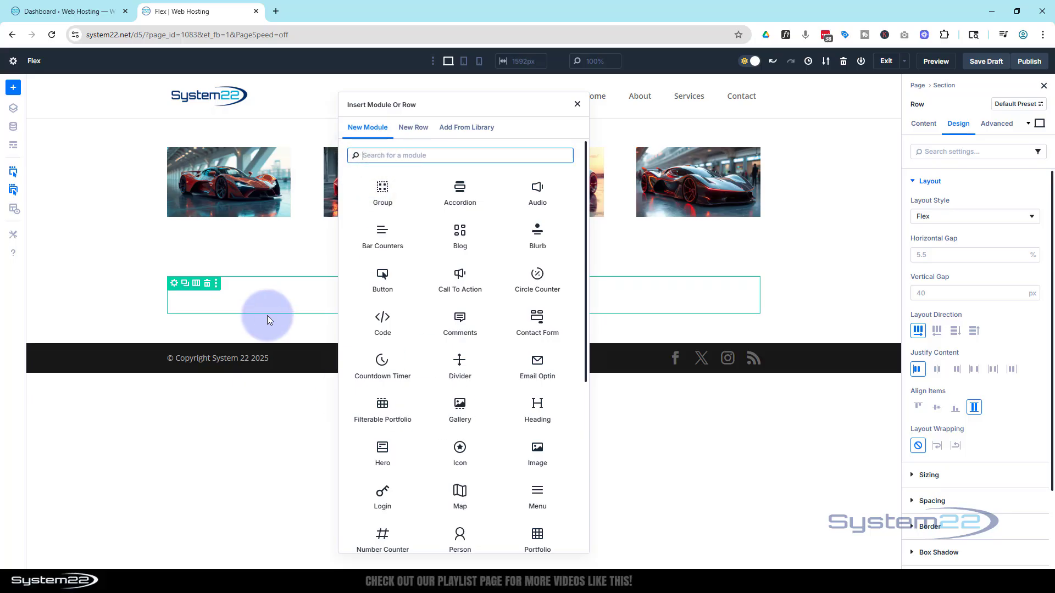
click(577, 104)
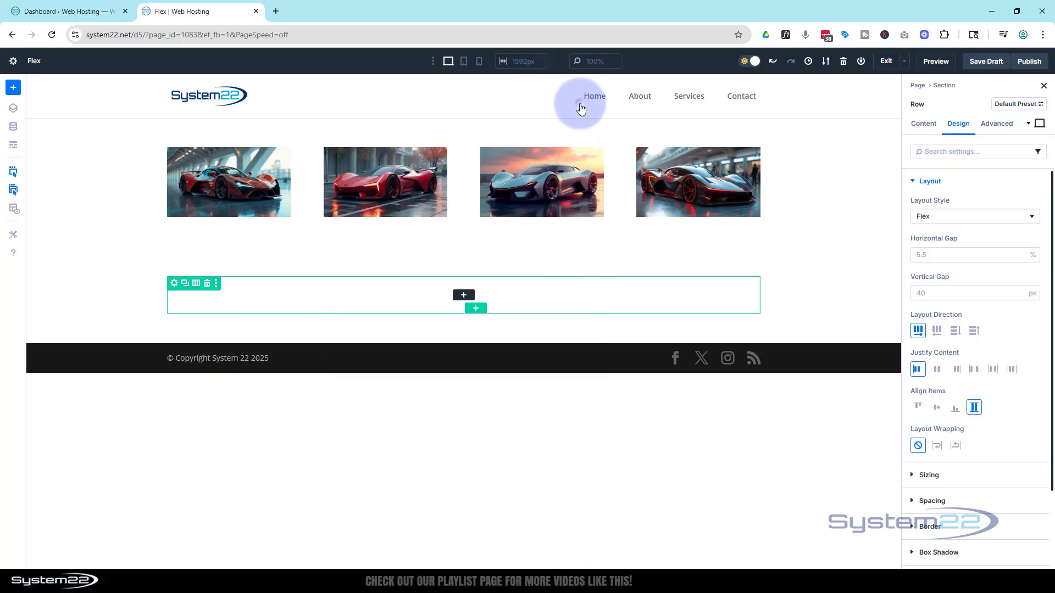
click(266, 188)
drag(266, 188, 307, 299)
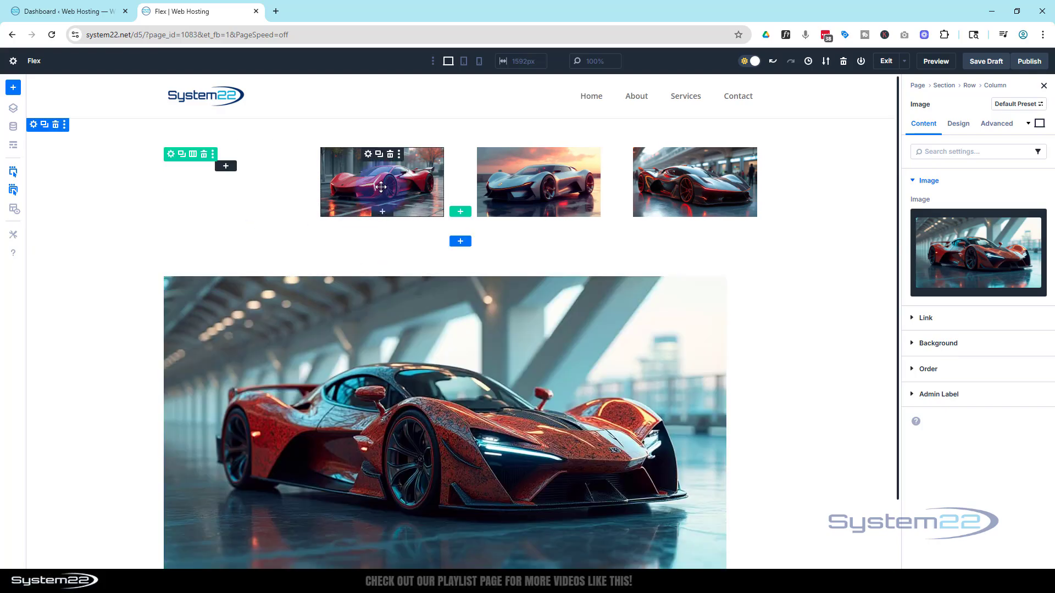
drag(380, 187, 378, 384)
drag(536, 184, 523, 404)
drag(684, 198, 624, 378)
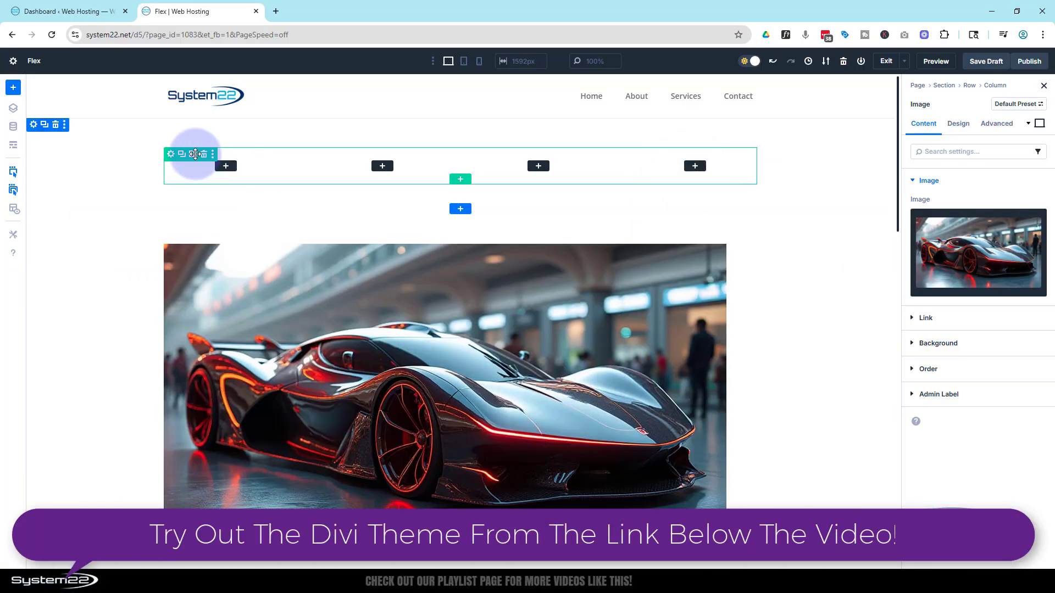
click(55, 124)
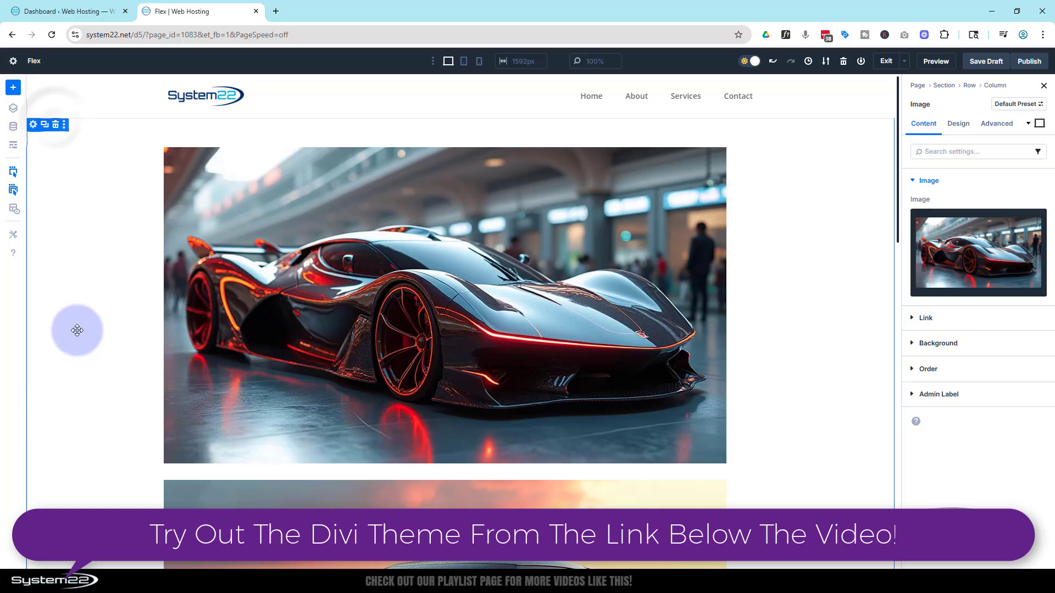
scroll(178, 319, down, 14)
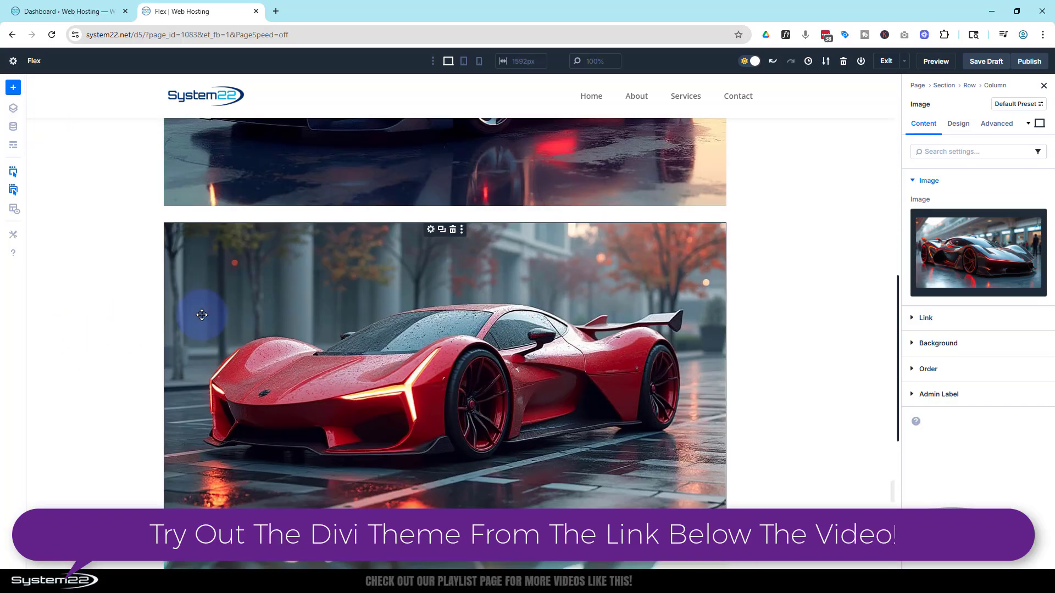
scroll(196, 319, down, 15)
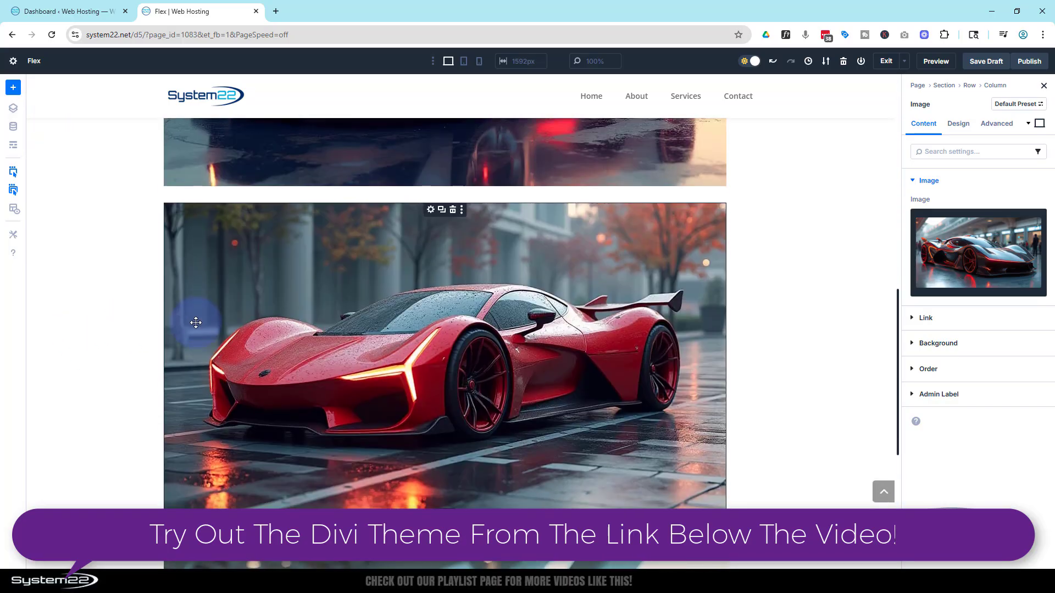
scroll(190, 323, up, 6)
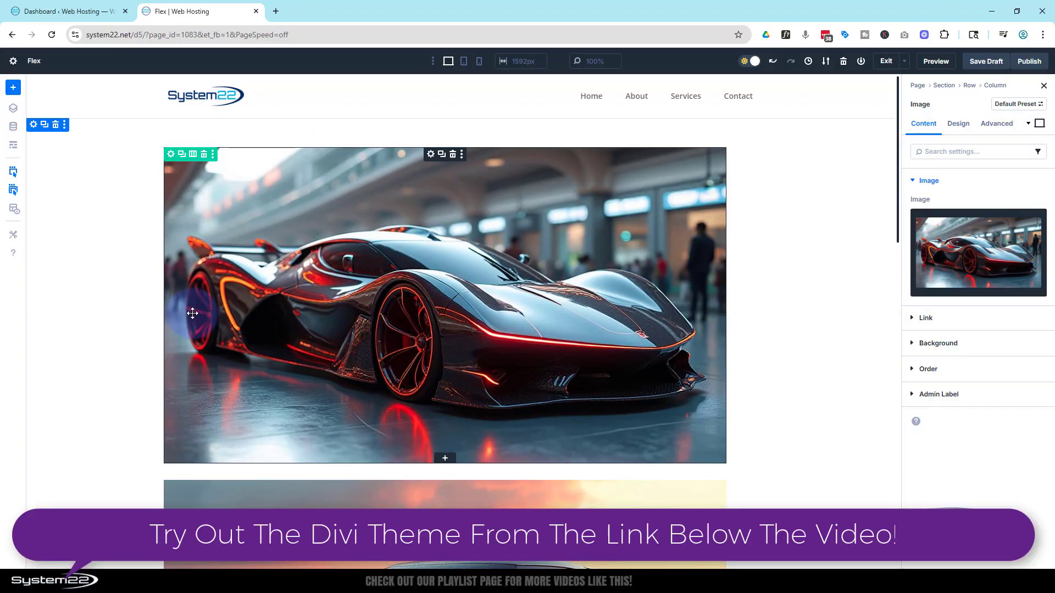
- Keep the image column's Layout Style as Flex and set Layout Direction to Row
click(171, 157)
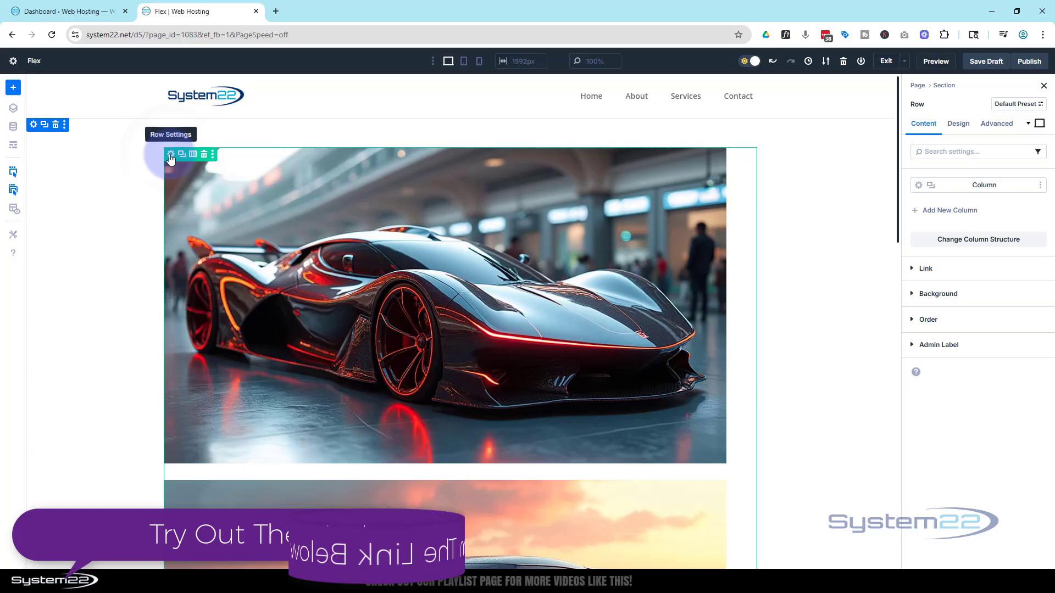
click(918, 187)
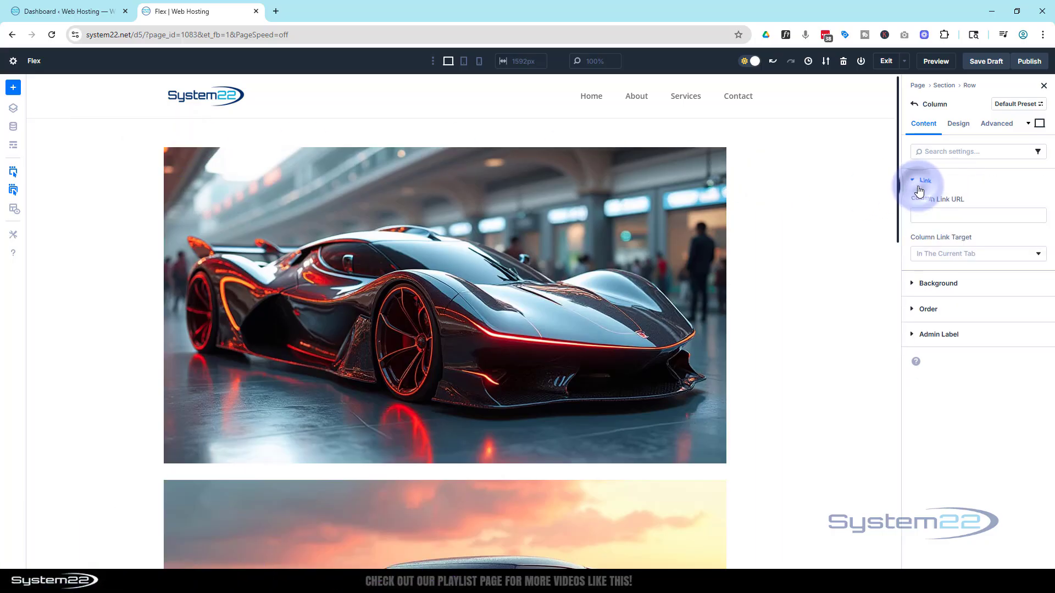
click(959, 125)
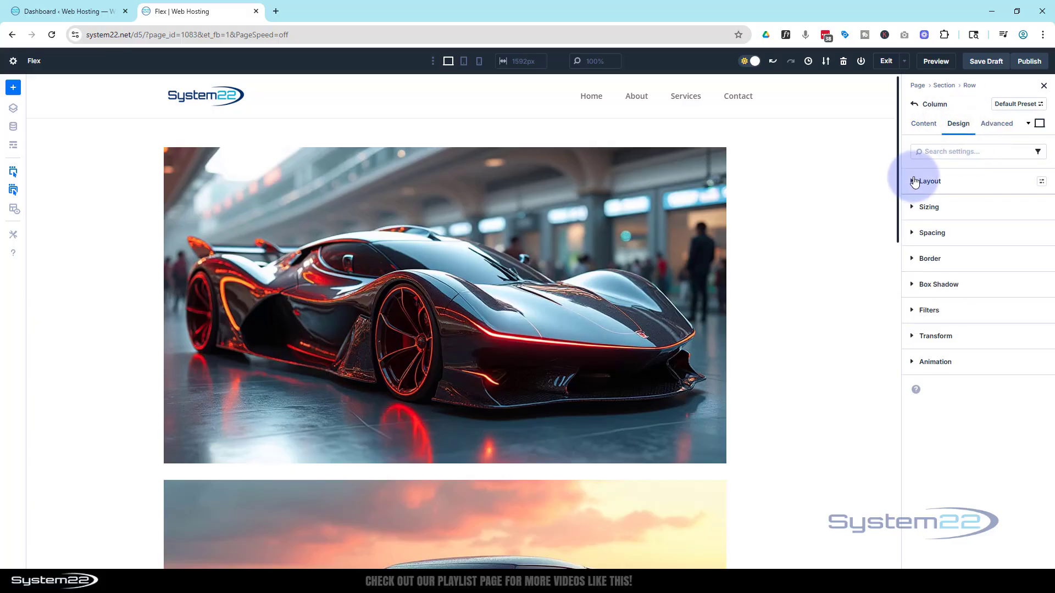
click(914, 182)
click(954, 217)
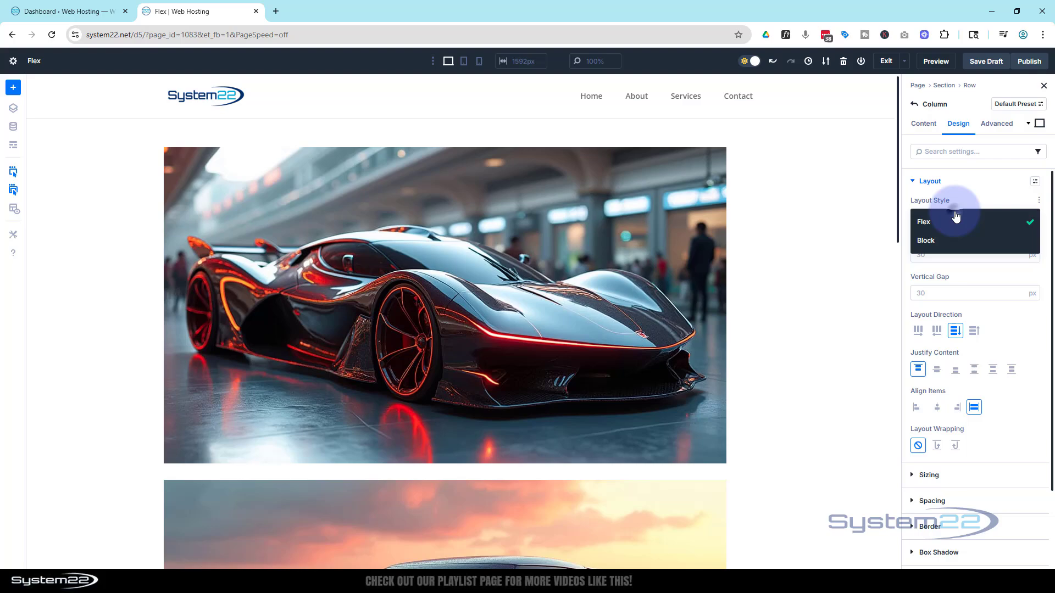
click(938, 220)
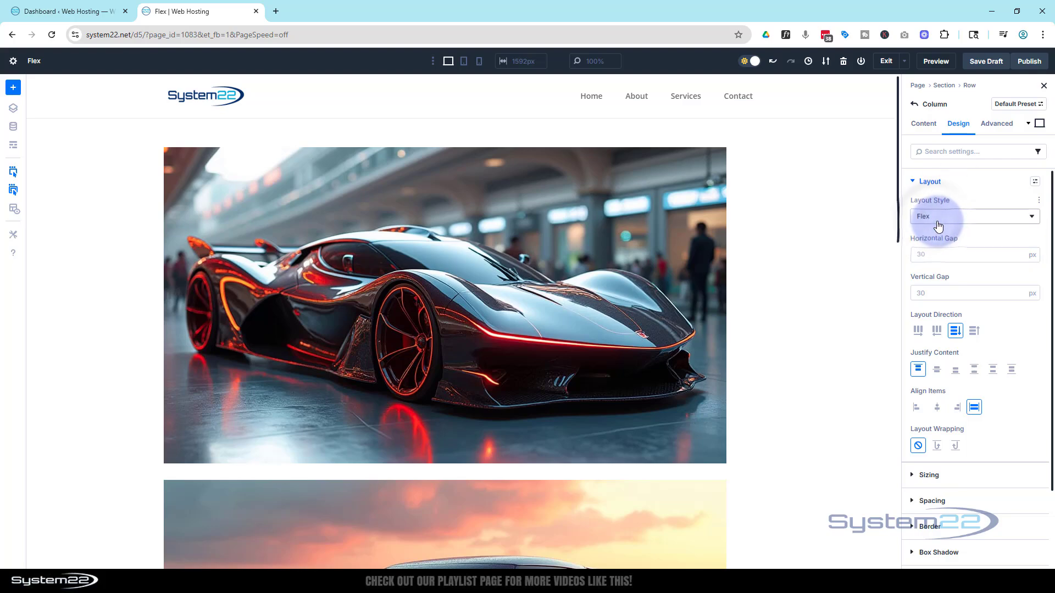
click(918, 330)
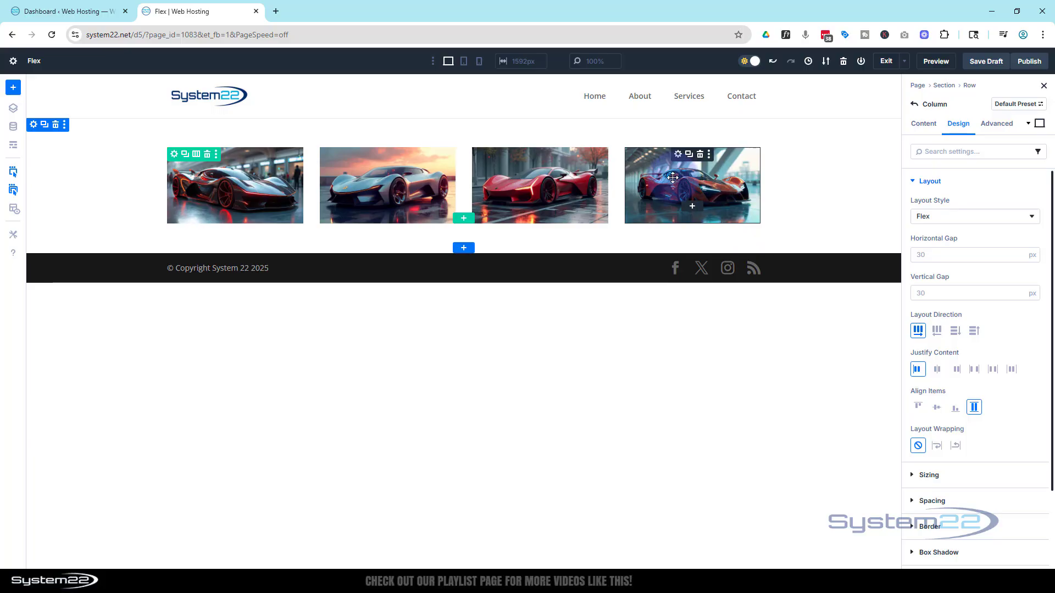
- Duplicate the fourth car image module so the column holds five cars
click(796, 176)
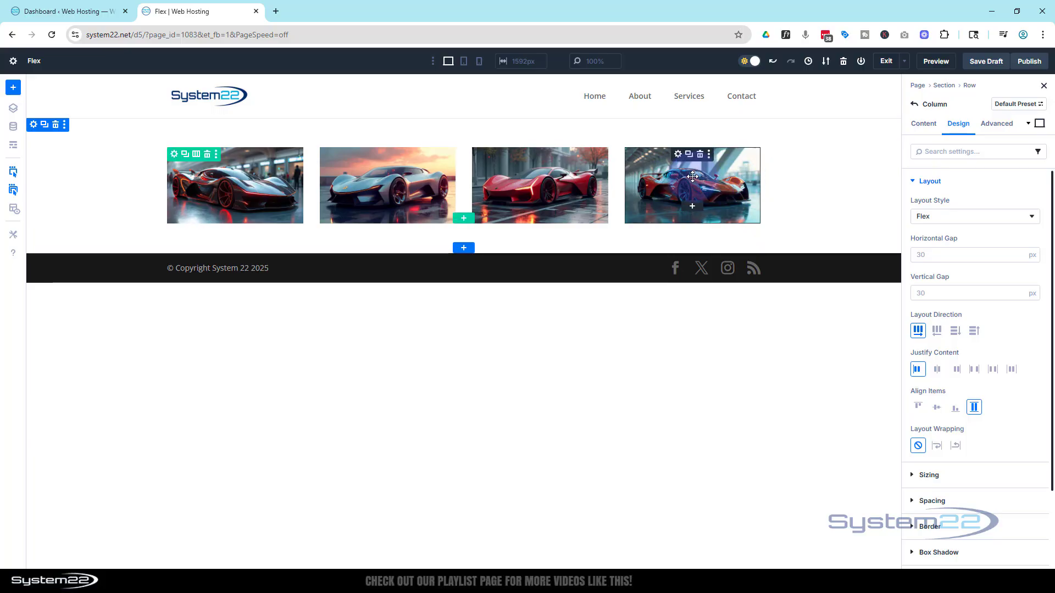
click(689, 153)
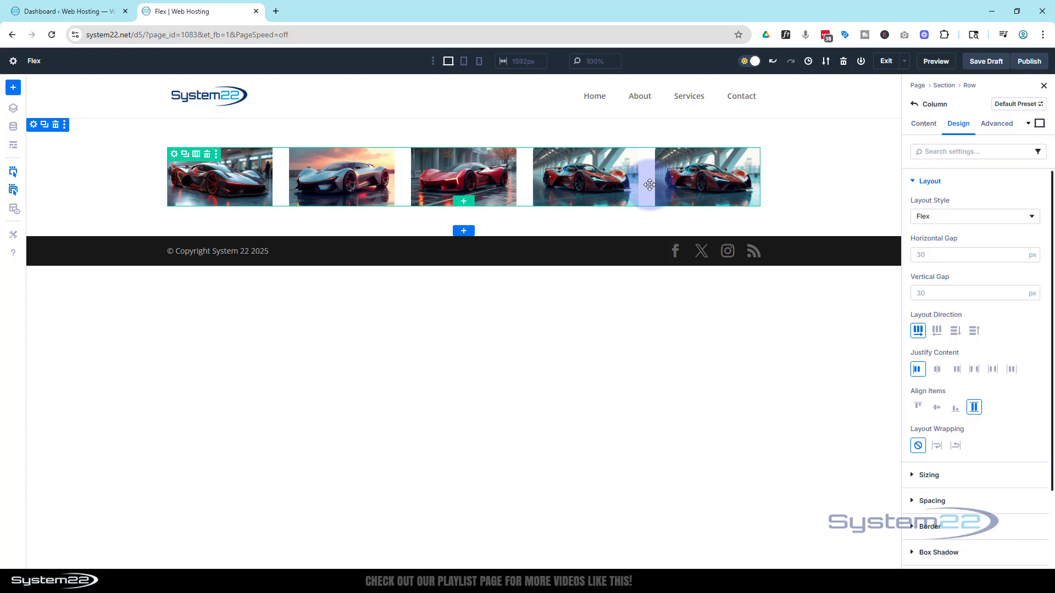
click(931, 255)
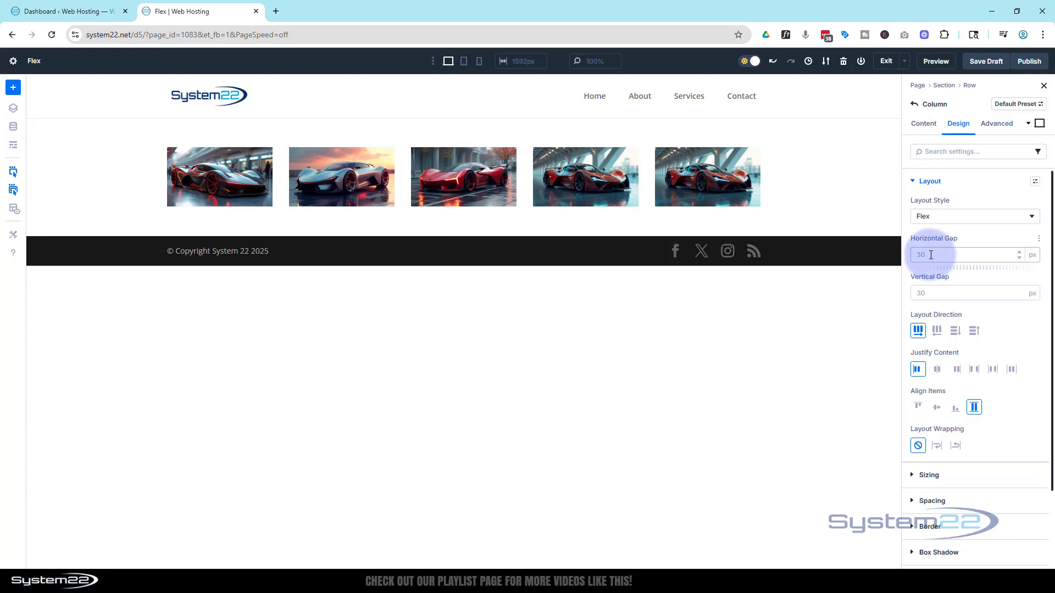
click(932, 294)
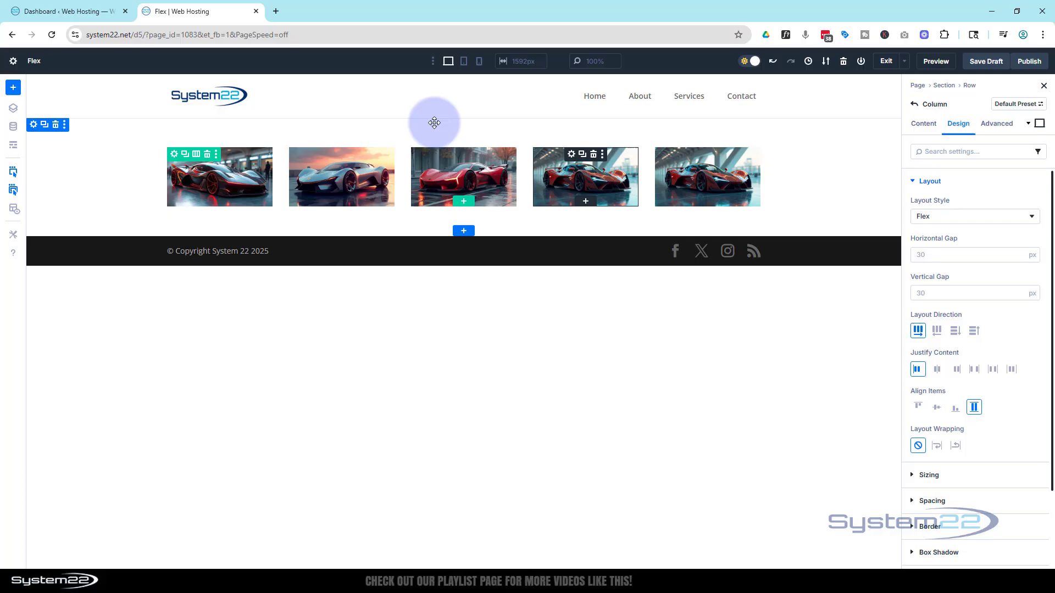
- In tablet view set the column's horizontal and vertical gaps to 20px, then switch to phone view
click(464, 61)
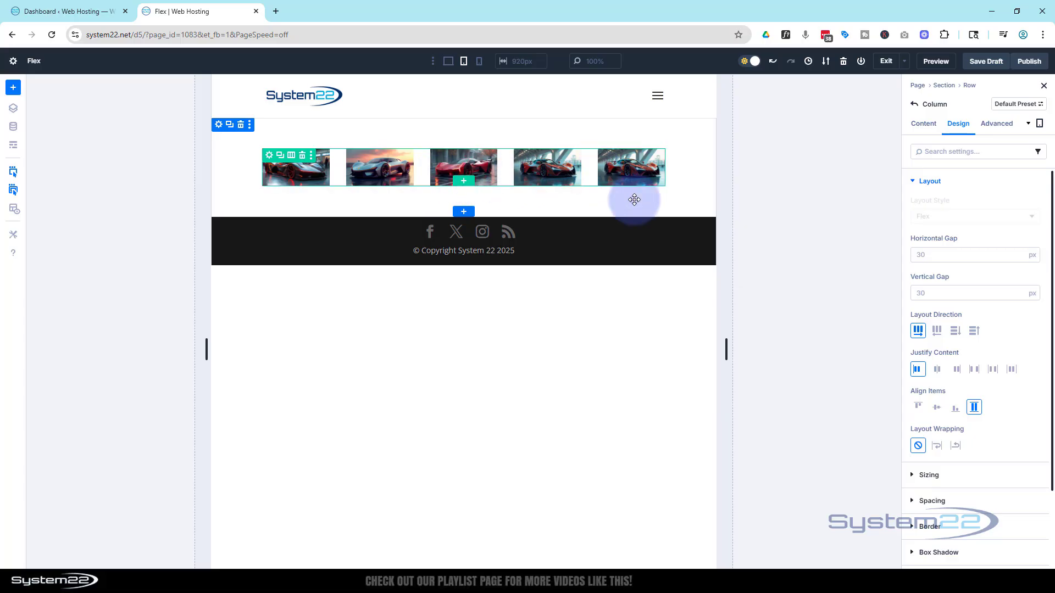
click(934, 253)
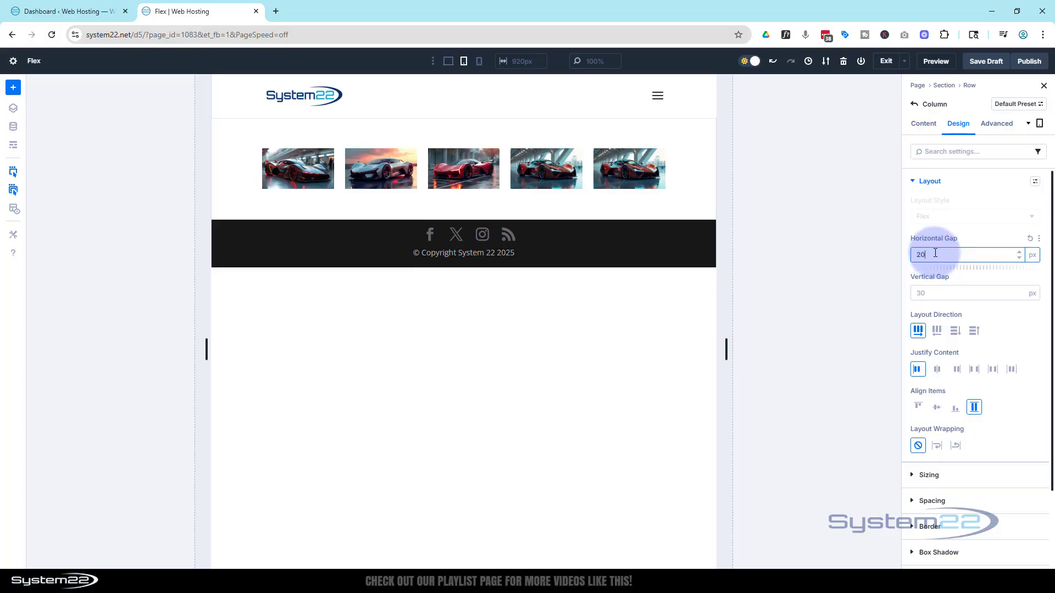
click(924, 293)
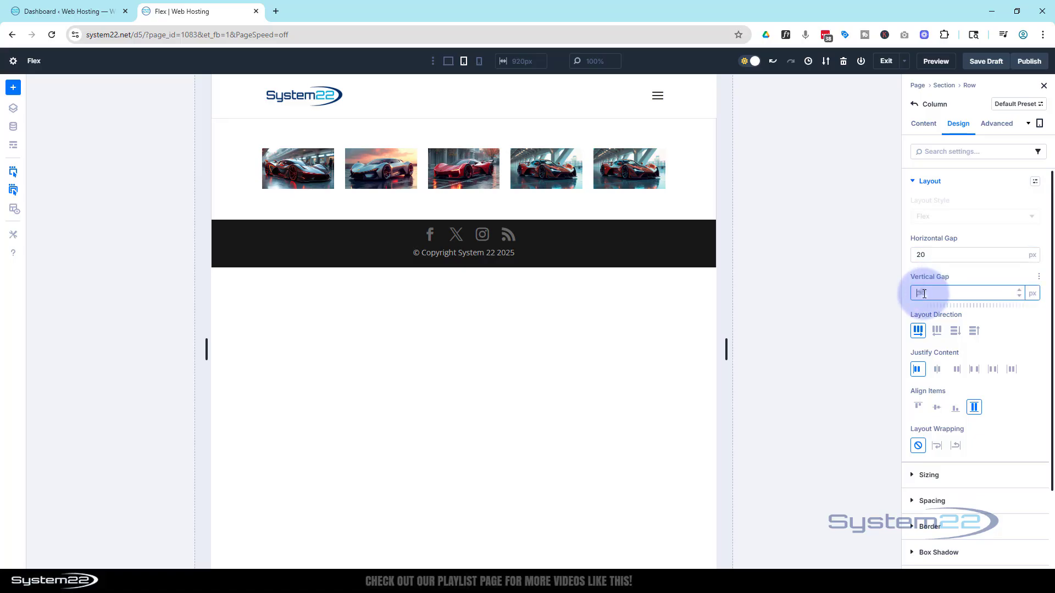
text(20)
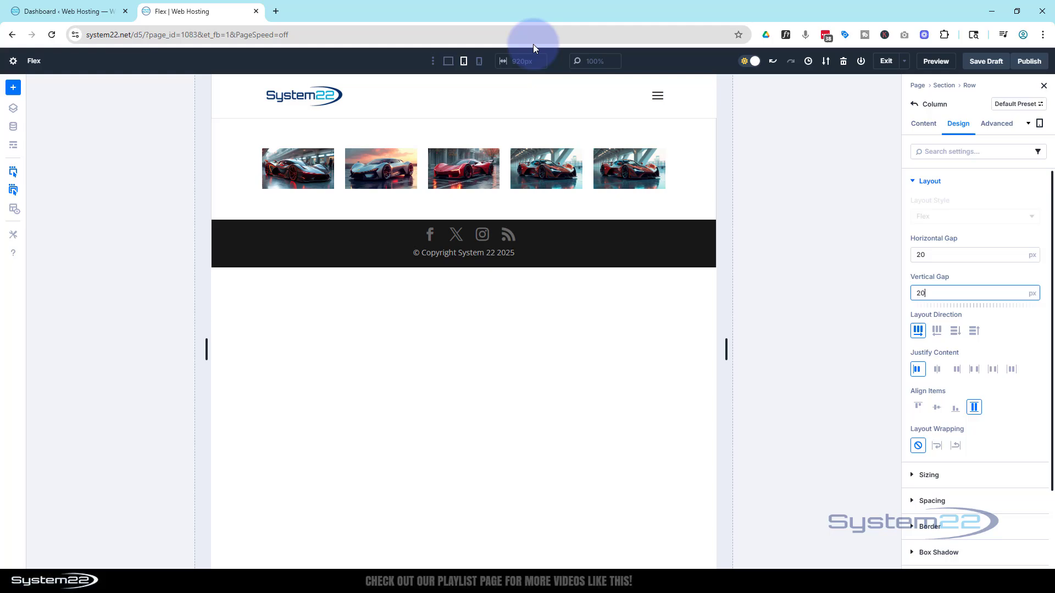
click(477, 62)
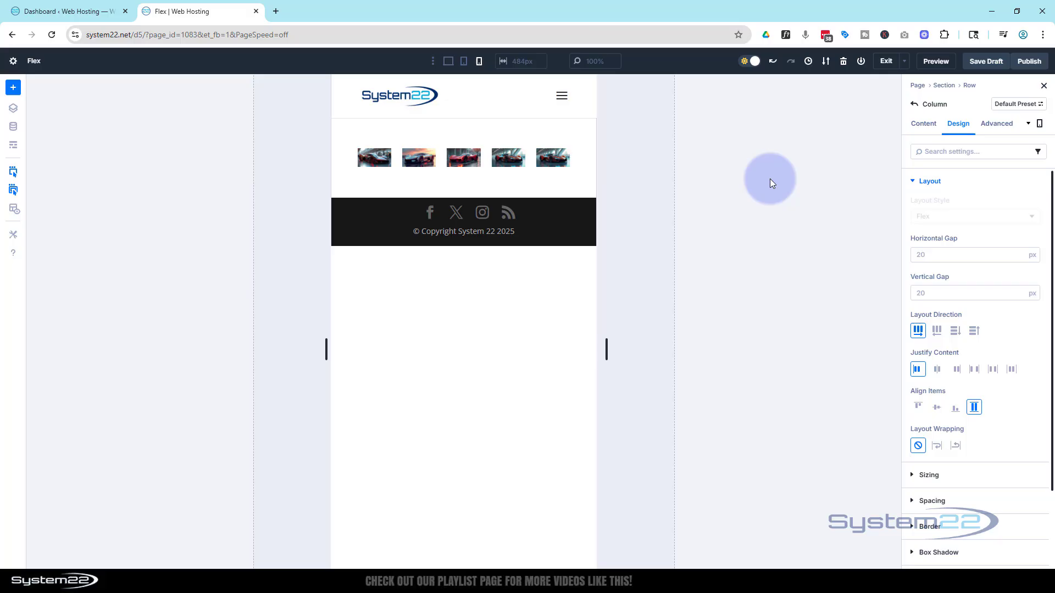
- Set the column's horizontal and vertical gaps to 5px for phone
click(923, 252)
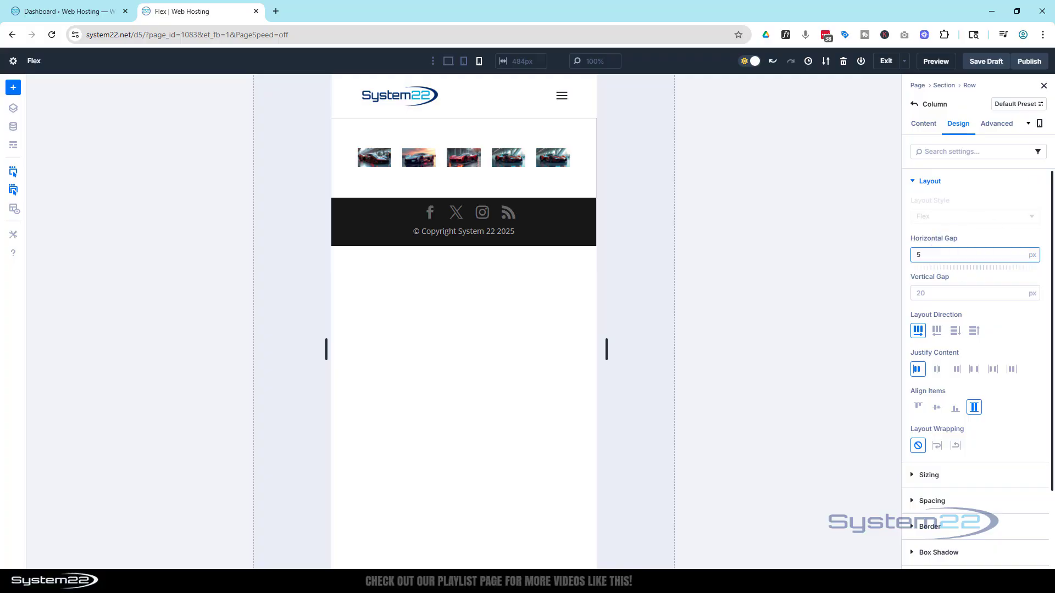
click(931, 294)
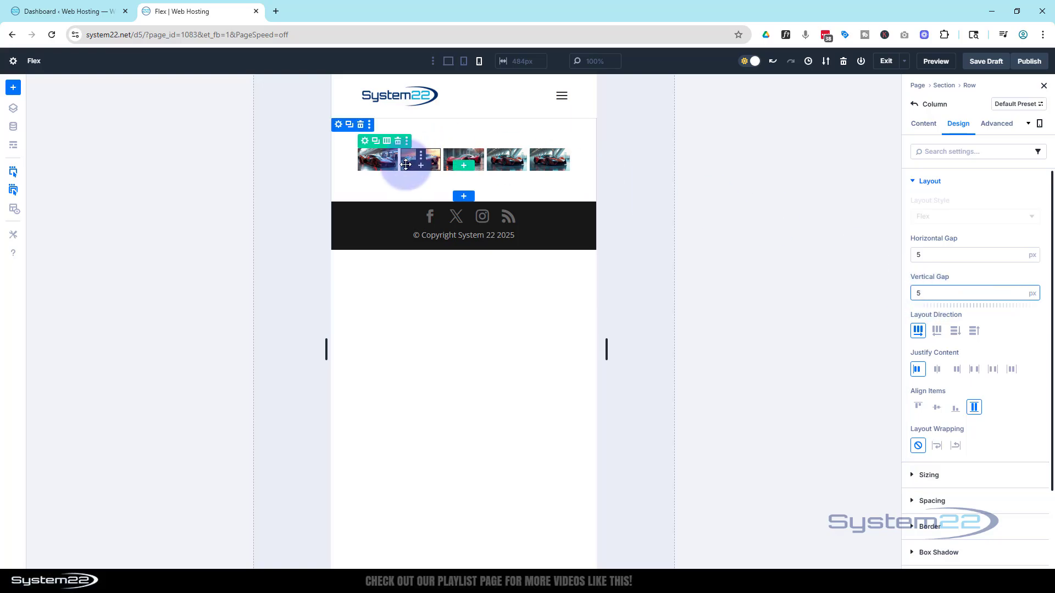
- Set the row's Sizing width to 100% at the phone breakpoint
click(365, 141)
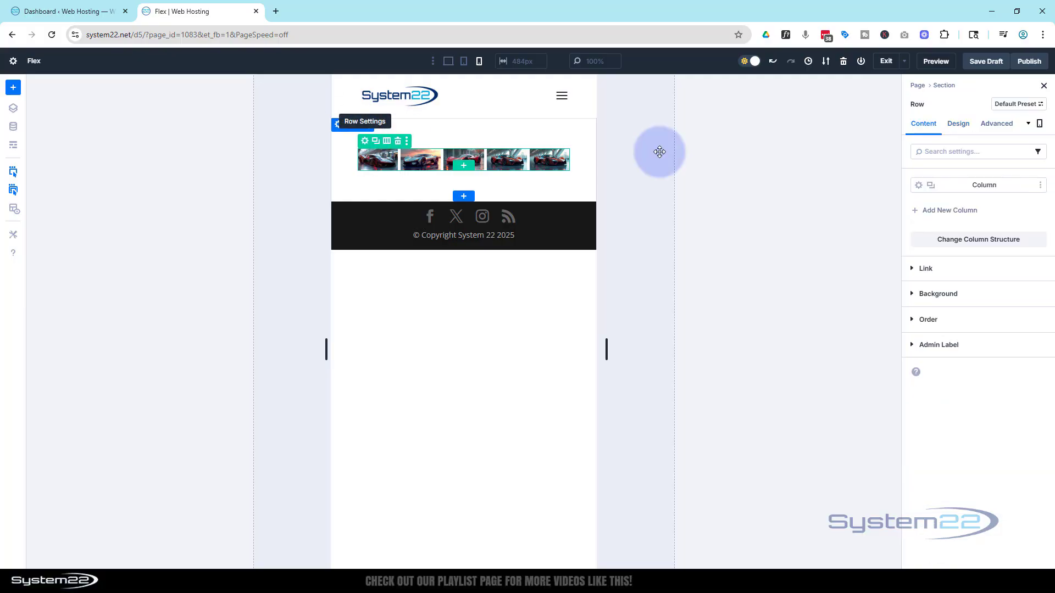
click(967, 132)
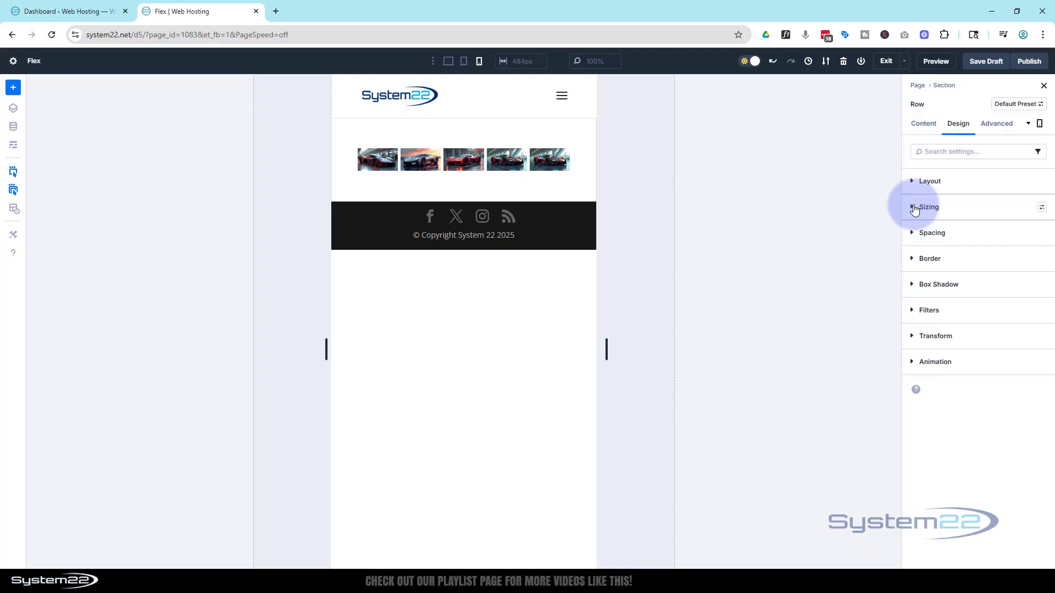
click(921, 206)
click(934, 280)
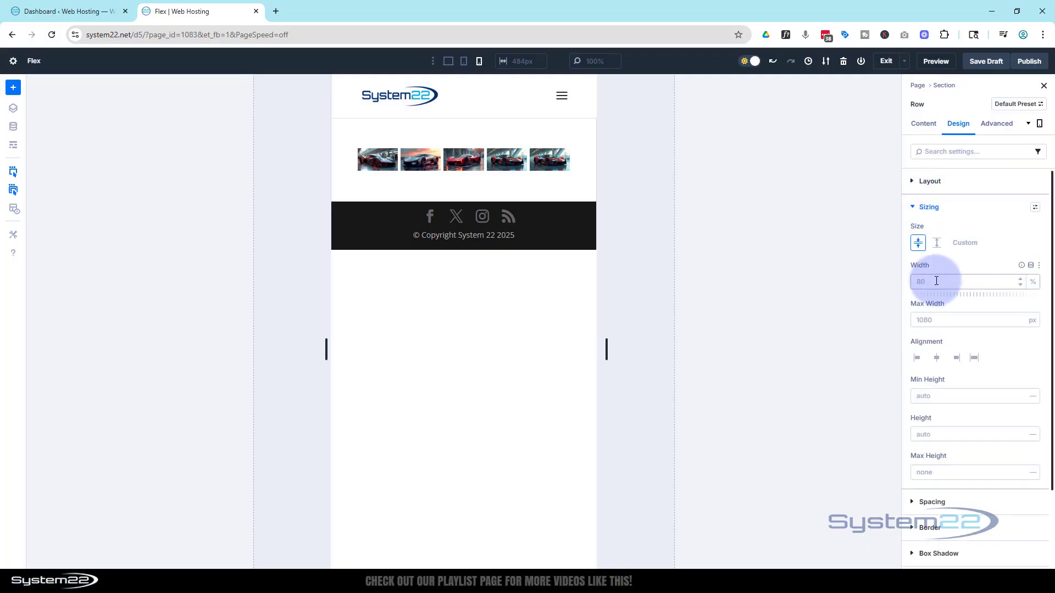
click(961, 283)
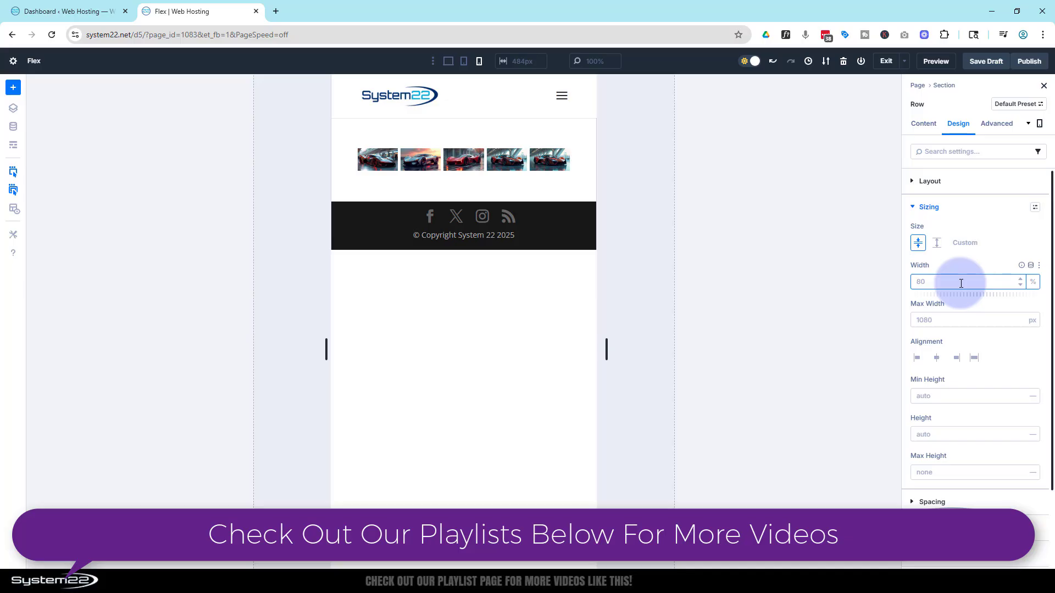
text(100)
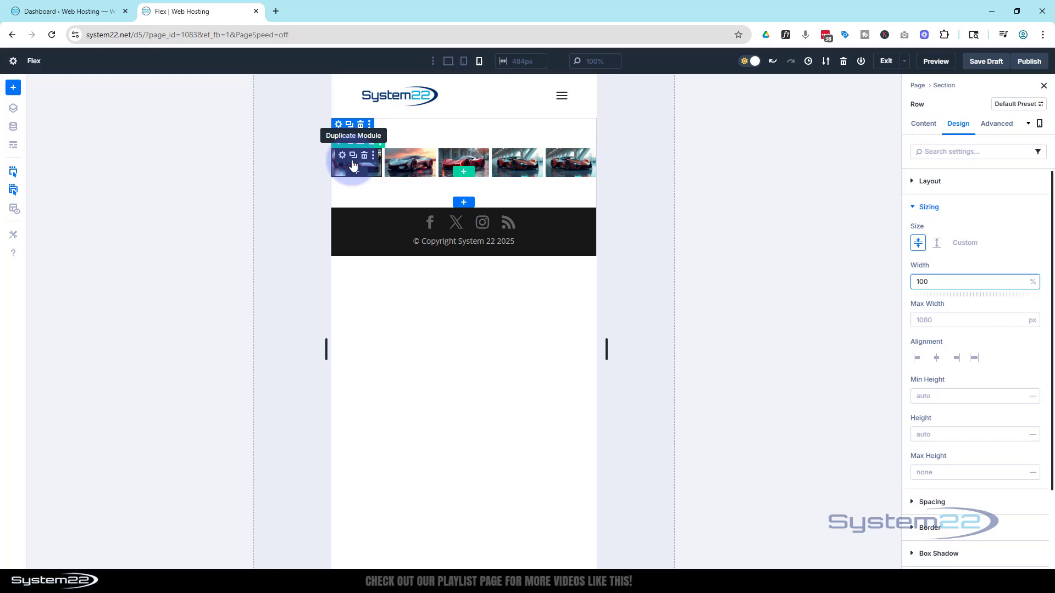
- Turn on Wrap in the column's Layout settings for phone and scroll to check the stacked cars
click(339, 143)
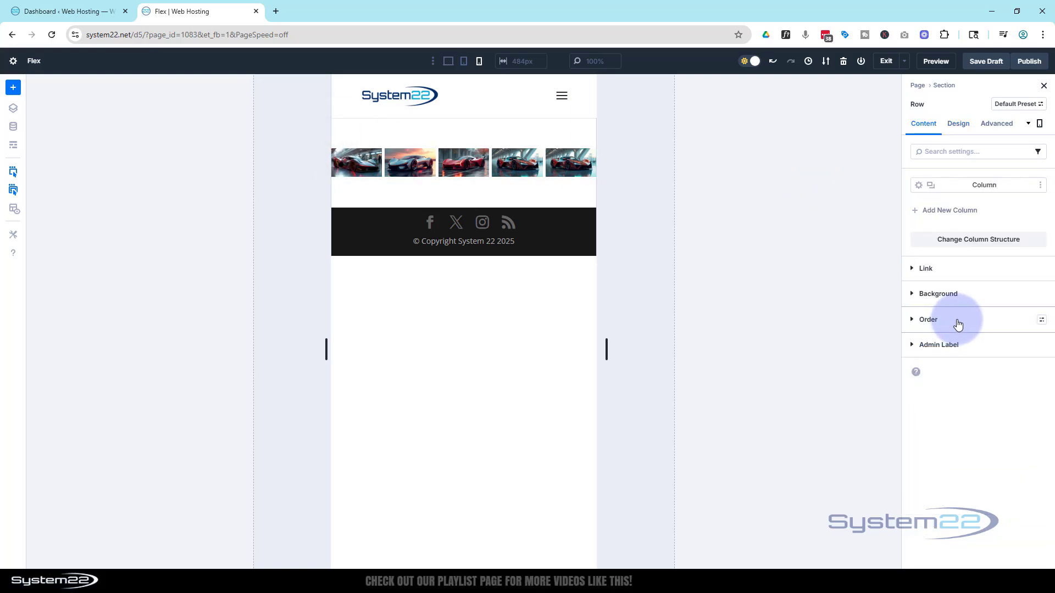
click(918, 185)
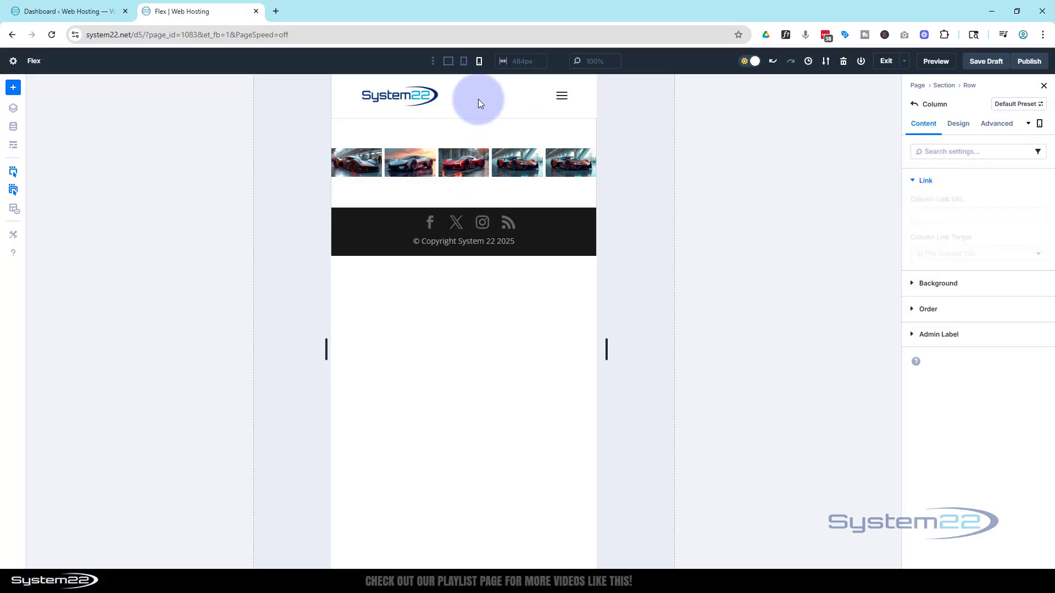
click(996, 237)
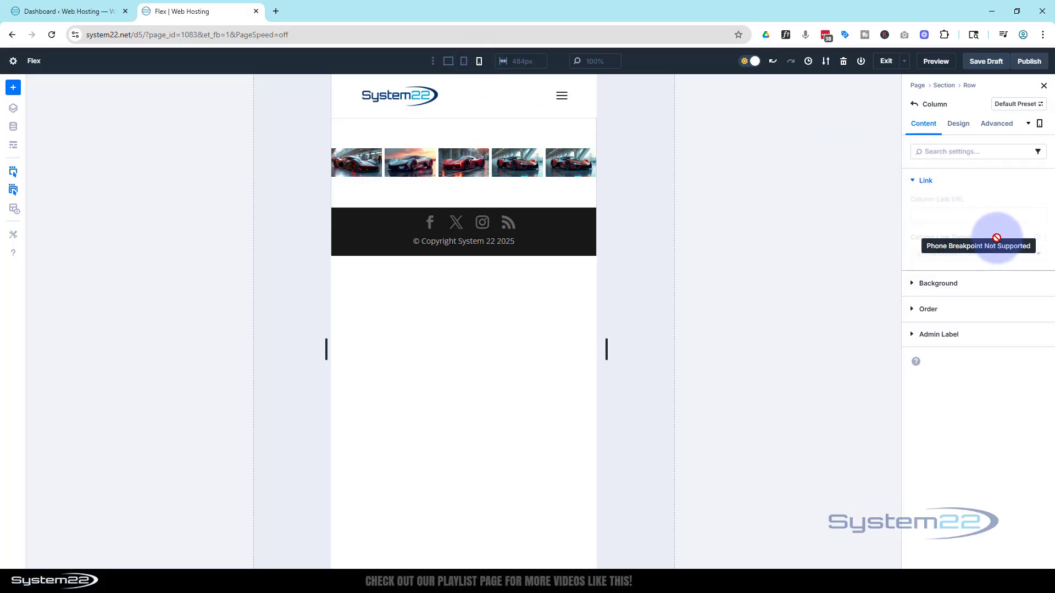
click(959, 124)
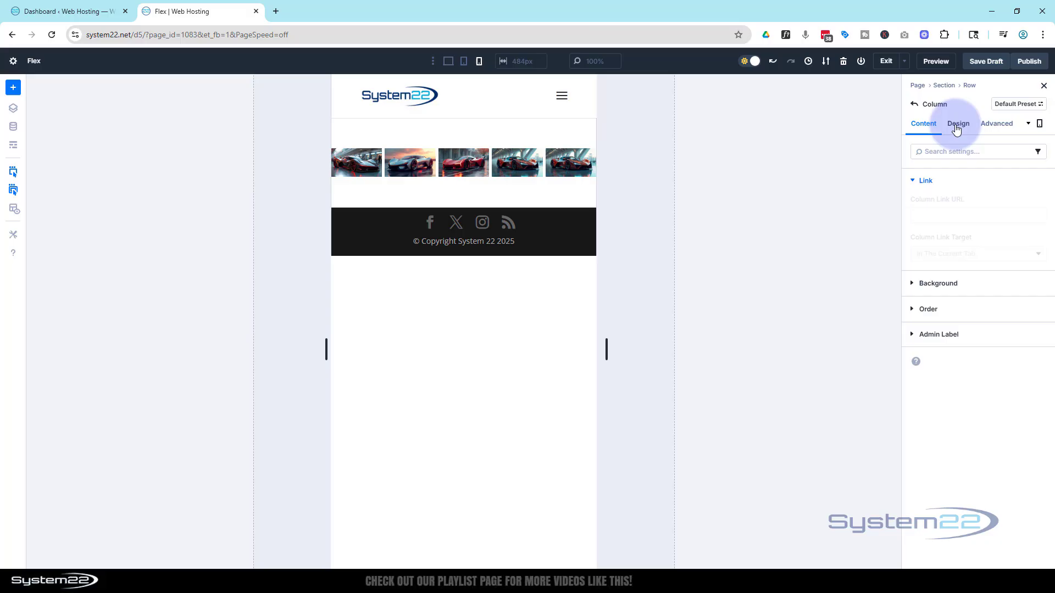
click(916, 177)
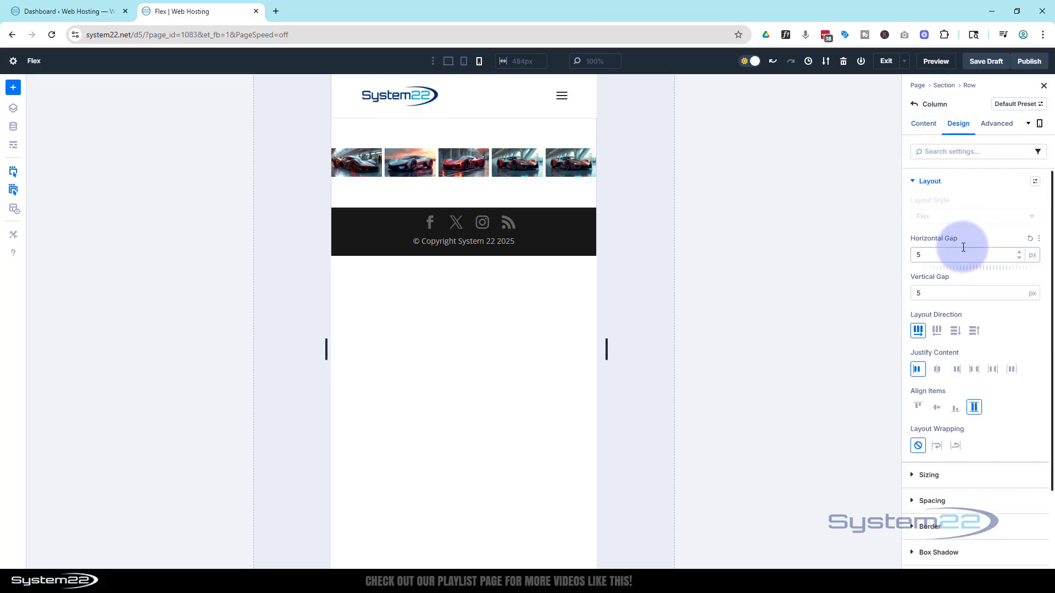
scroll(962, 247, down, 2)
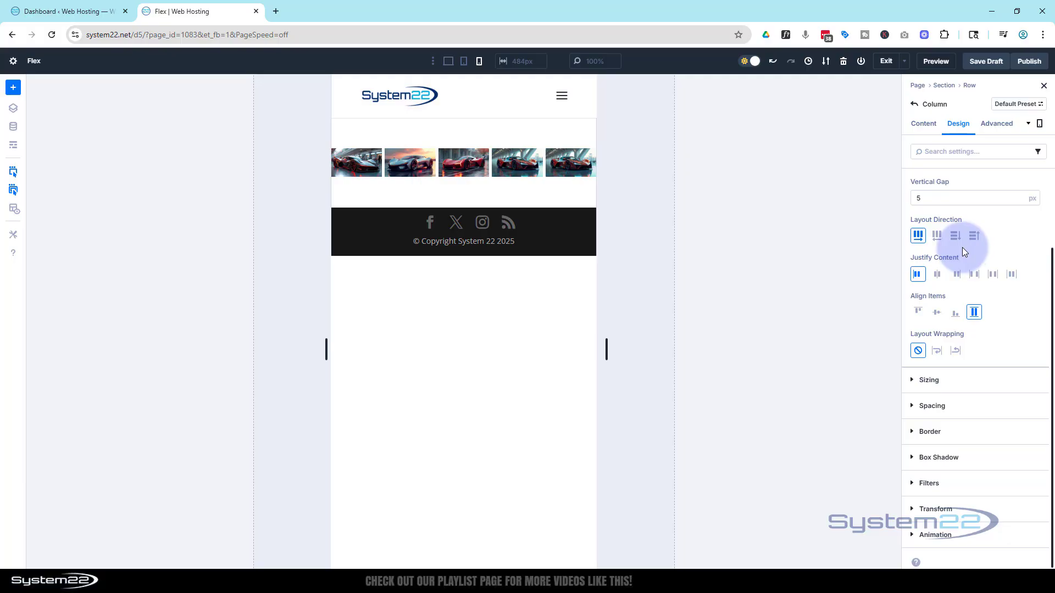
click(937, 352)
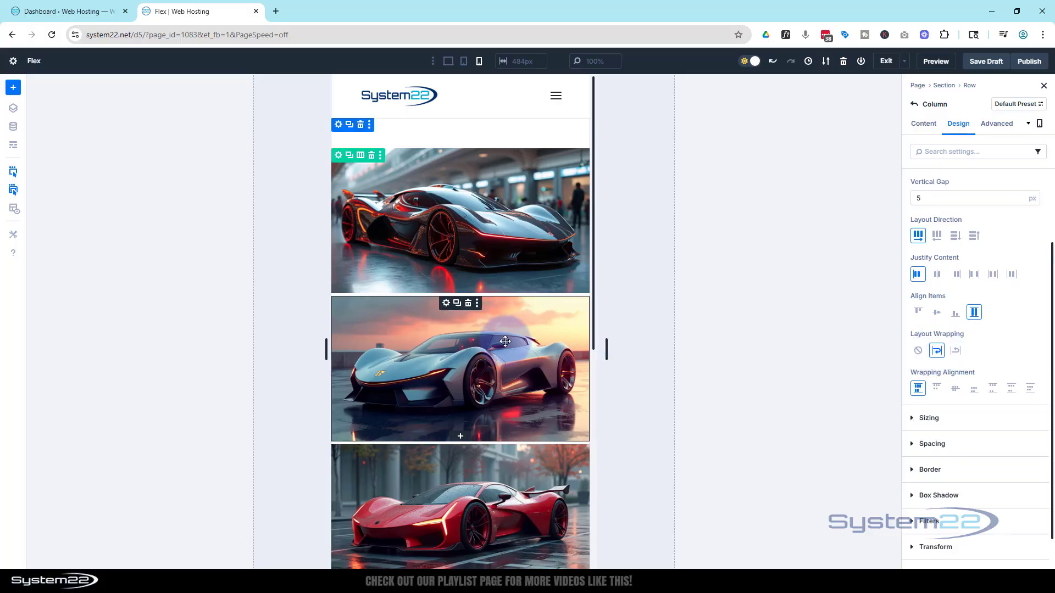
scroll(505, 341, down, 3)
scroll(505, 341, down, 4)
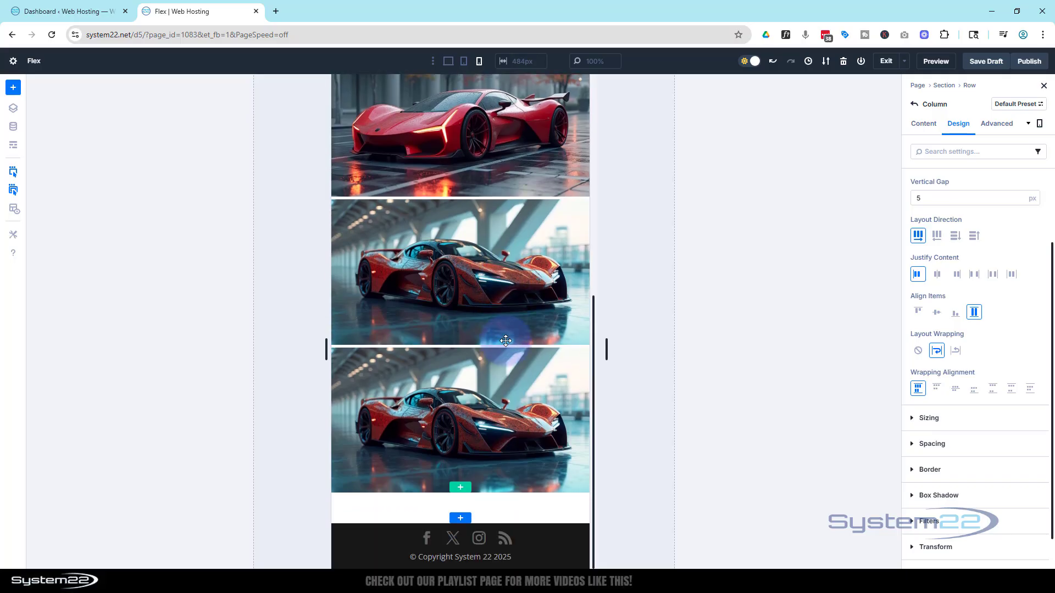
scroll(506, 340, up, 10)
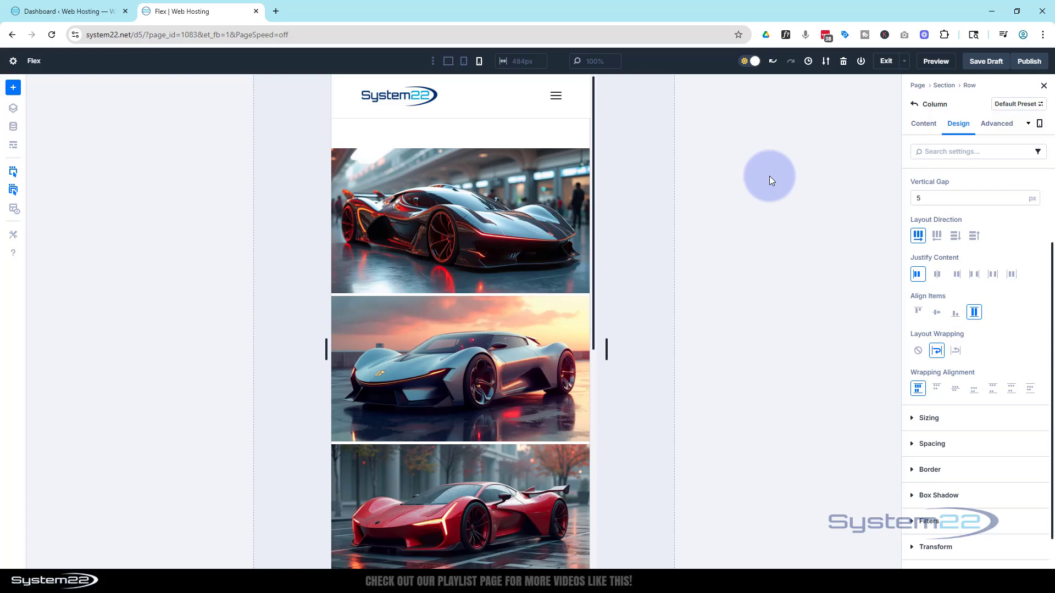
- Check the single-row car layout in tablet view, then return to desktop view
click(464, 62)
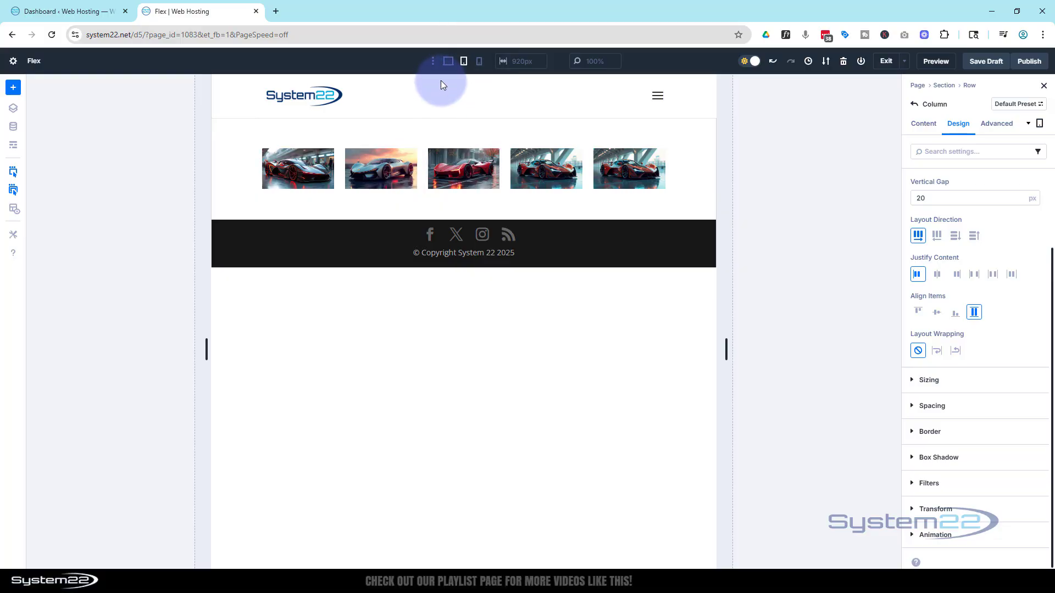
click(449, 61)
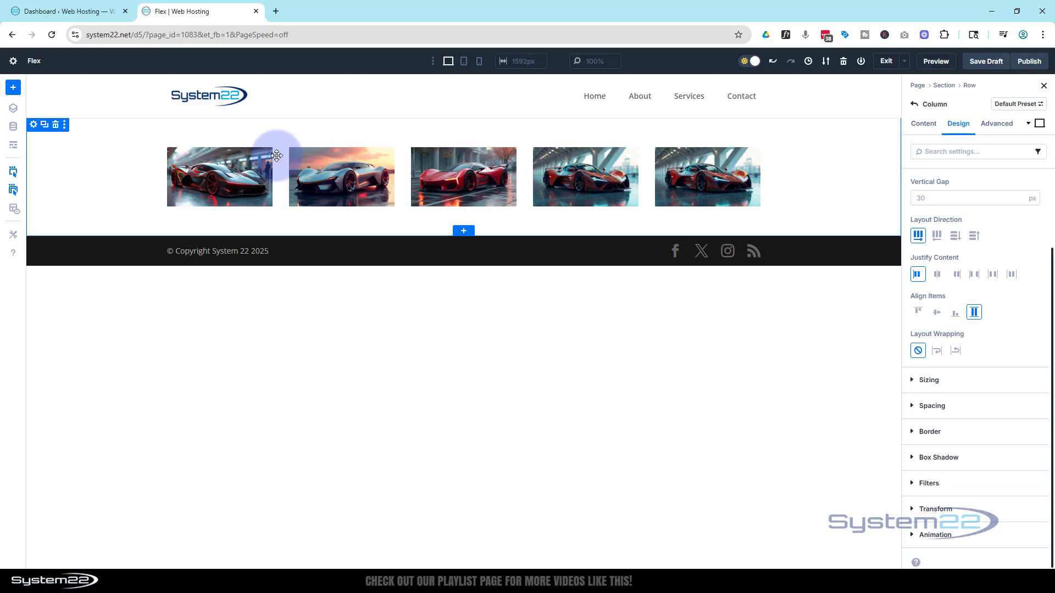
- Open the first car image's Design > Sizing width setting and switch to the tablet preview
click(243, 187)
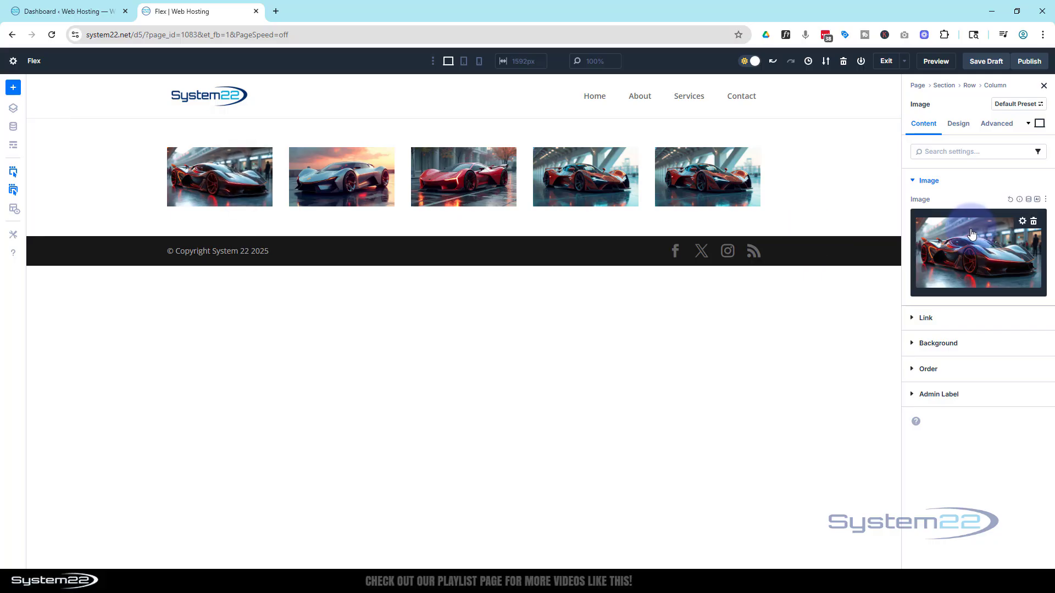
click(967, 123)
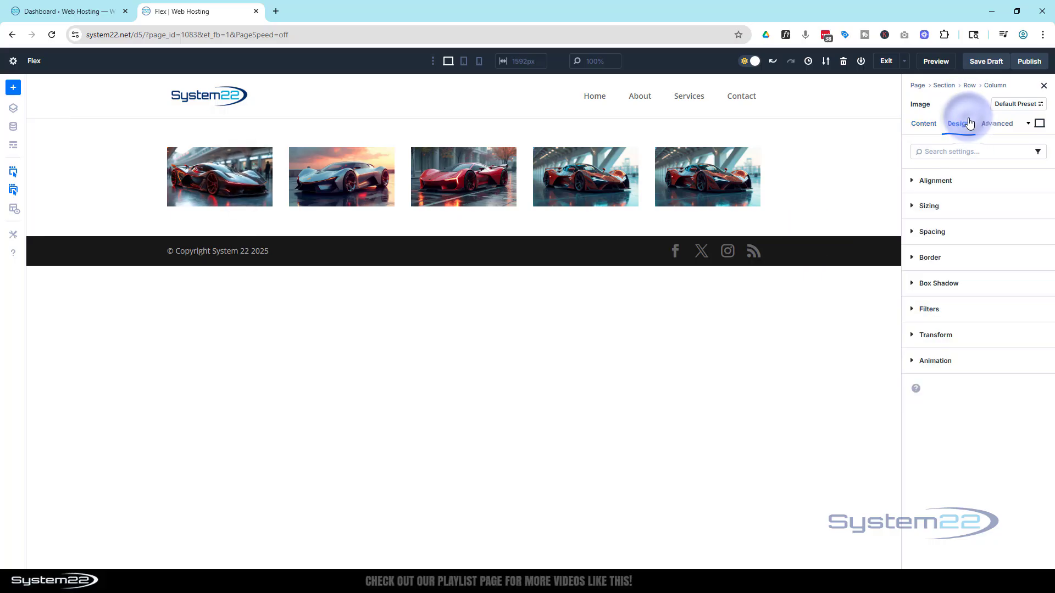
click(913, 207)
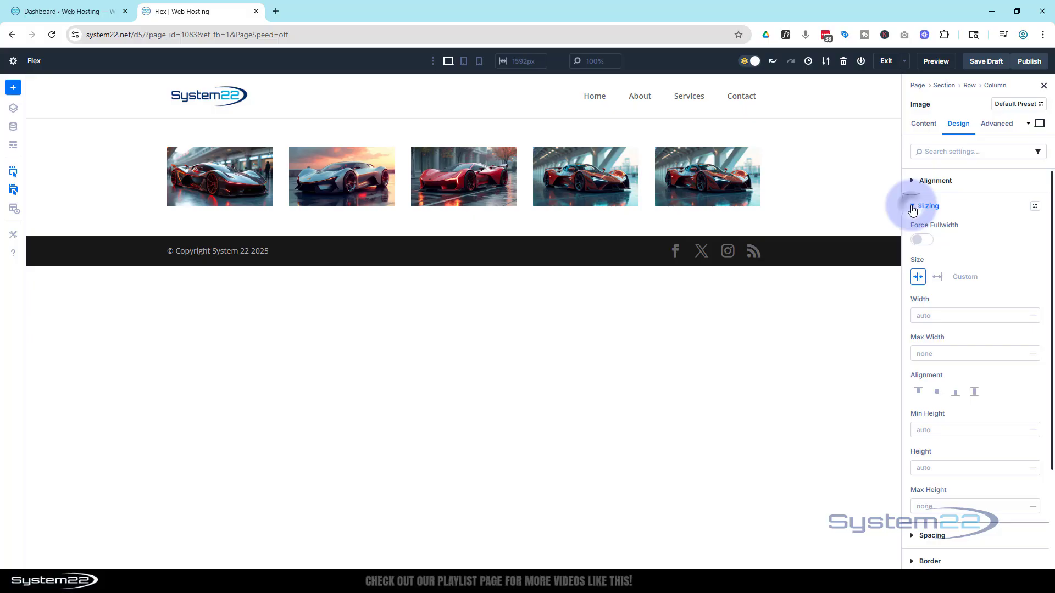
click(921, 312)
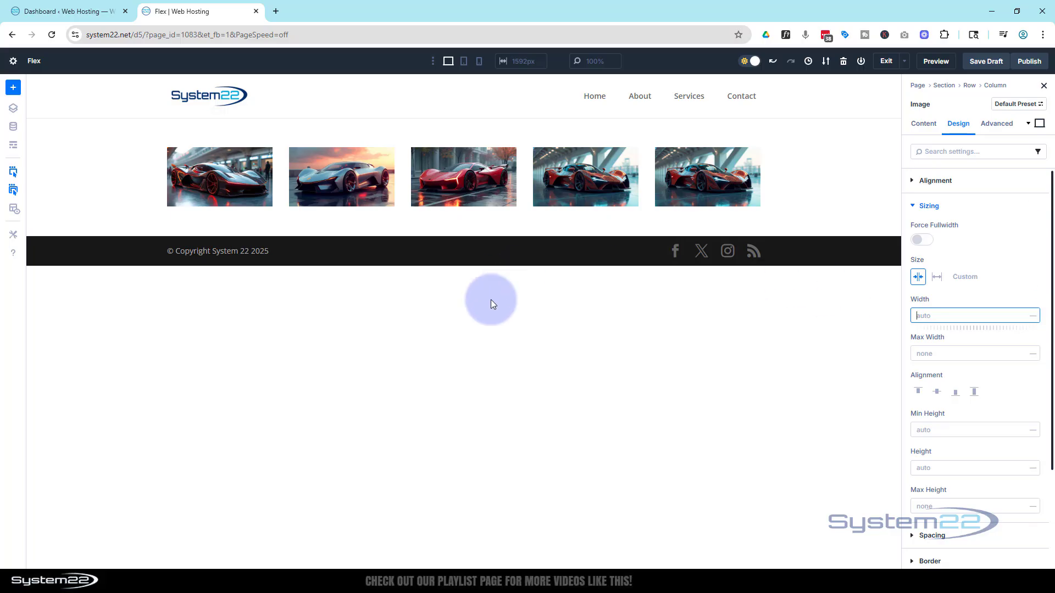
click(464, 64)
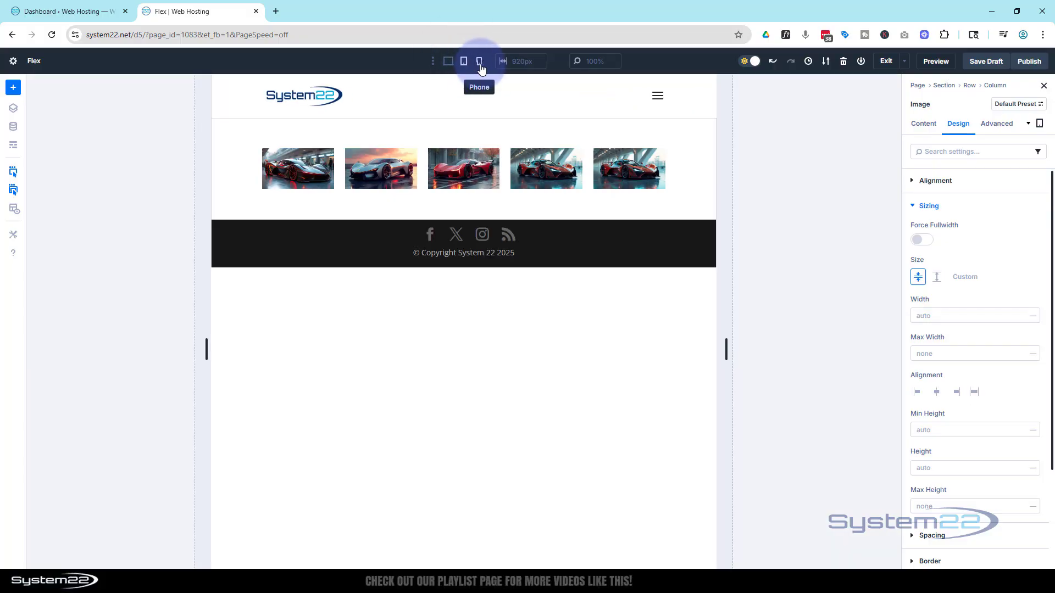
- Confirm the five car images stack full-width at phone width, then go back to desktop
click(480, 63)
scroll(493, 270, down, 5)
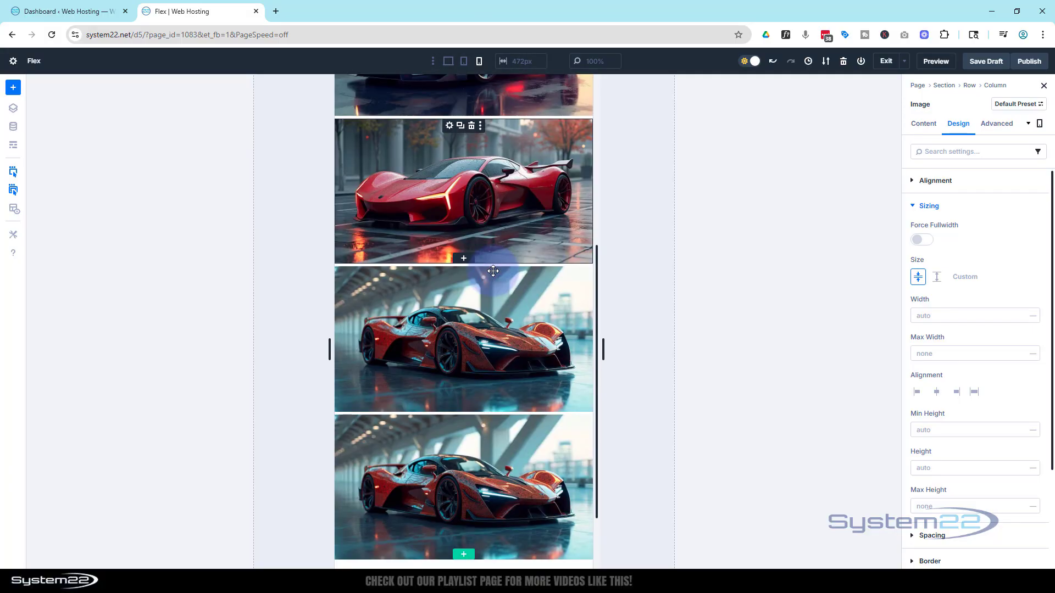
scroll(493, 271, down, 1)
scroll(495, 269, up, 7)
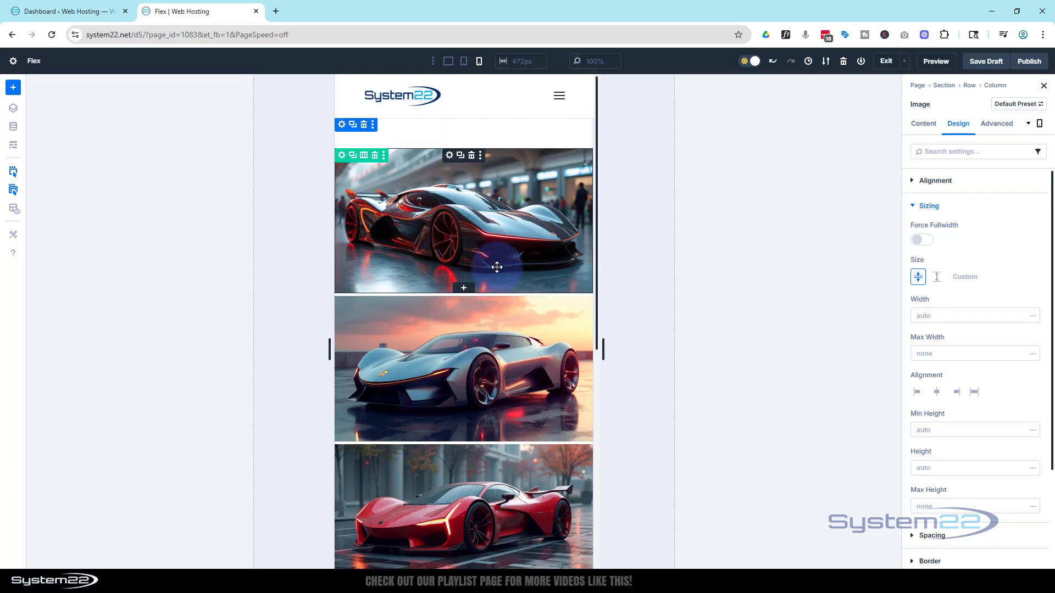
click(449, 62)
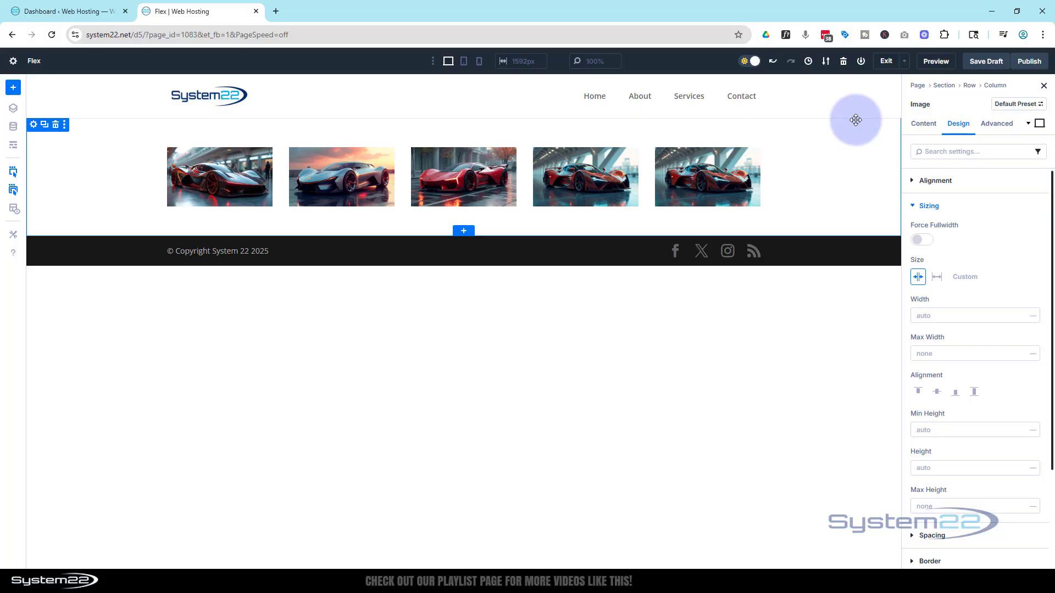
- Save the Flex page as a draft and preview it in a new tab
click(982, 63)
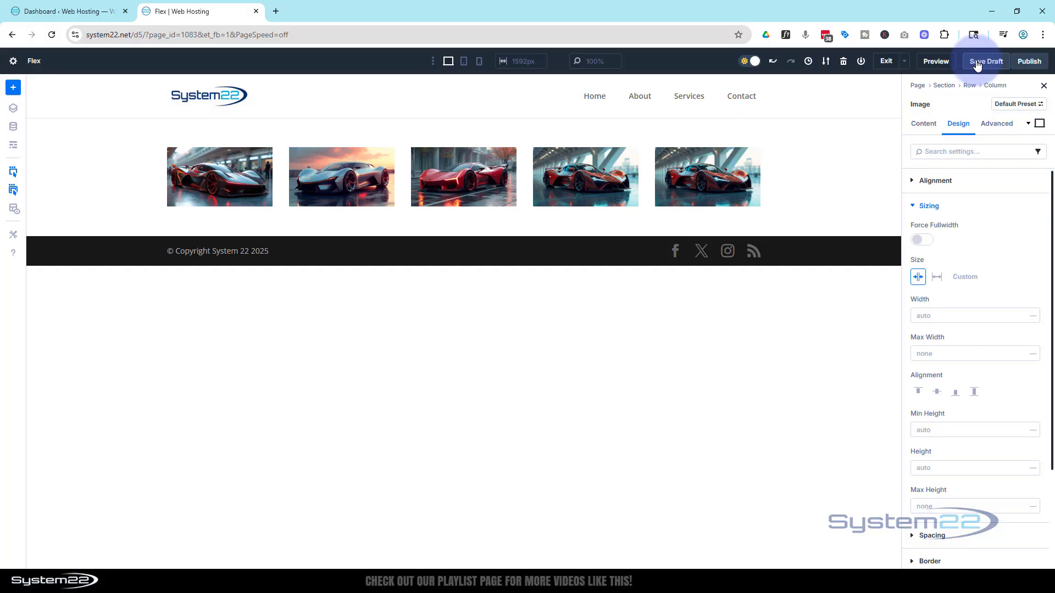
click(936, 62)
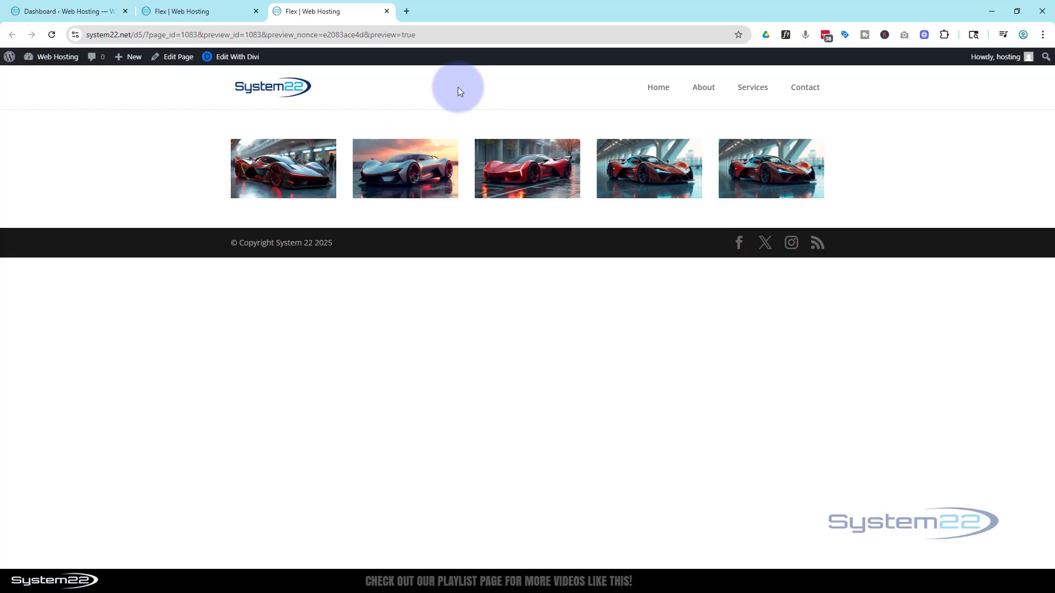
key(F12)
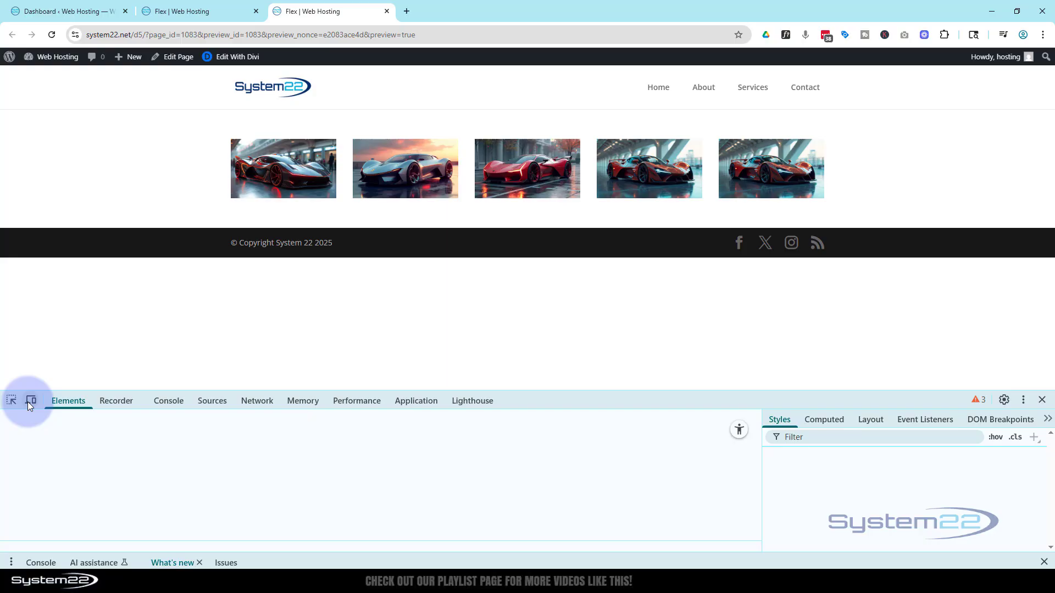
click(30, 402)
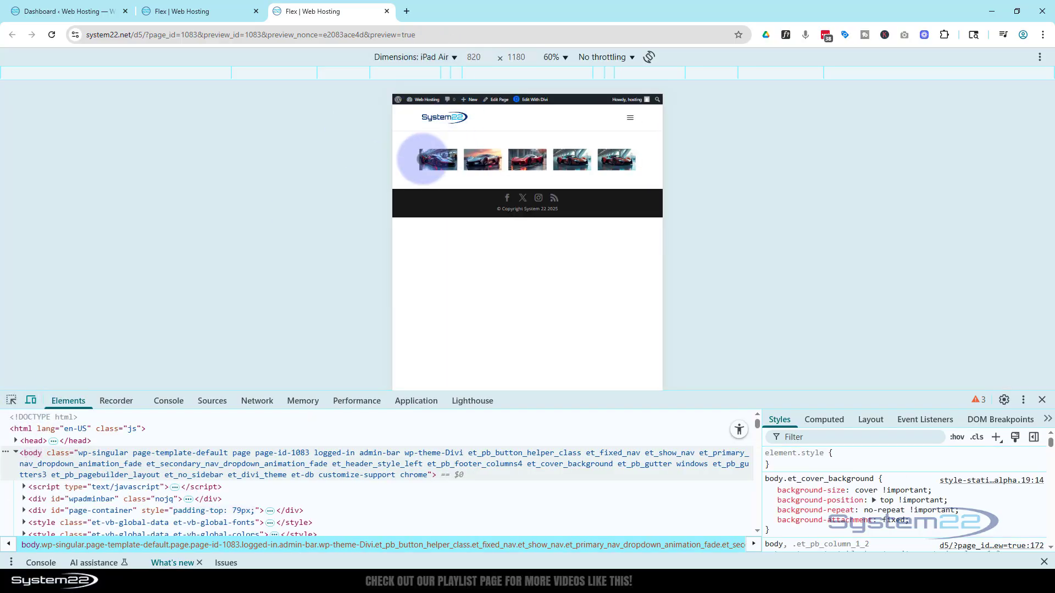
click(413, 57)
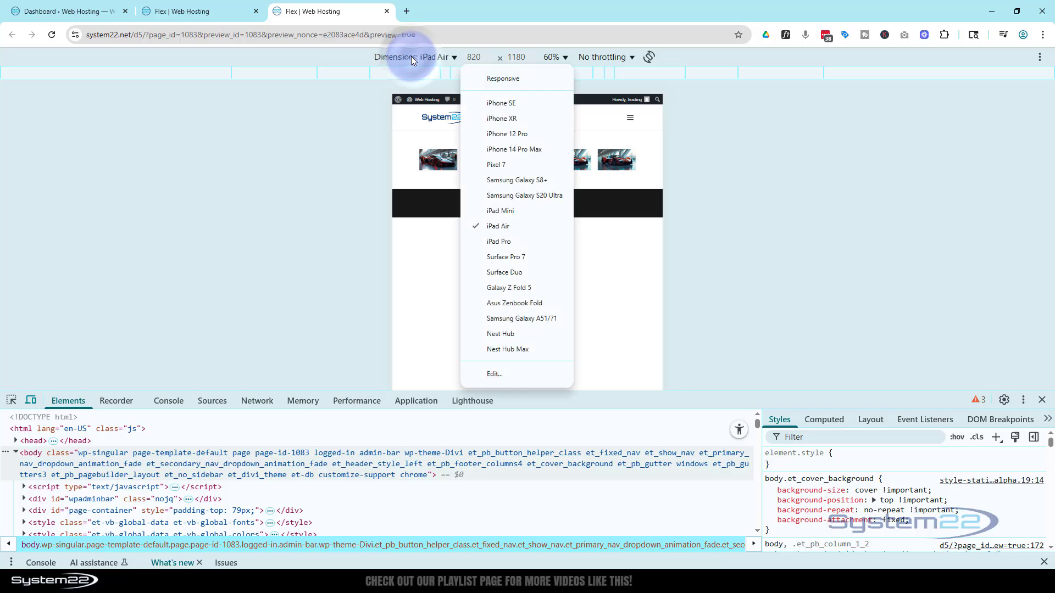
click(500, 135)
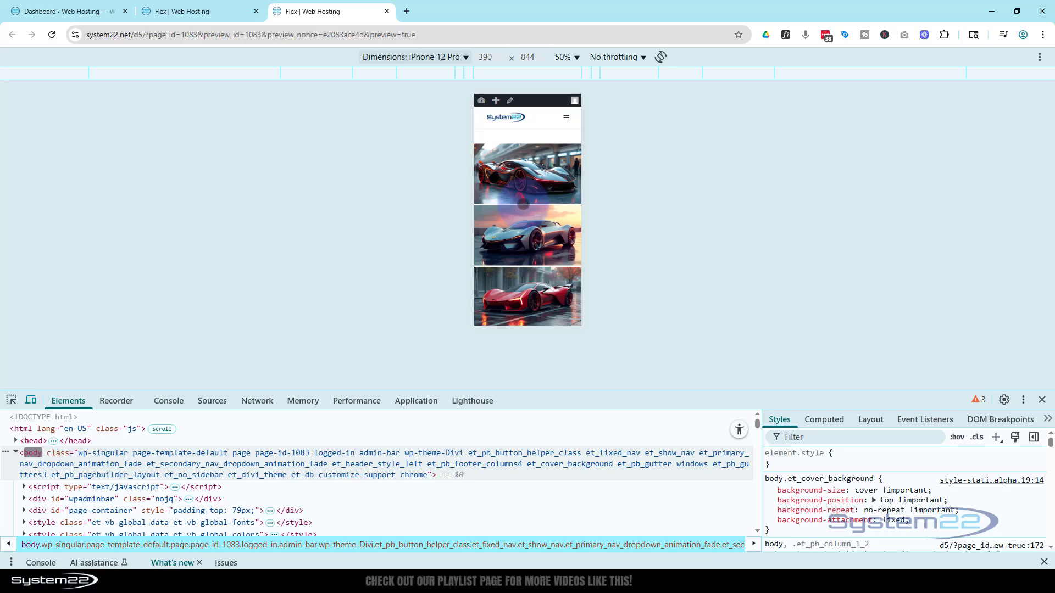
scroll(523, 204, down, 3)
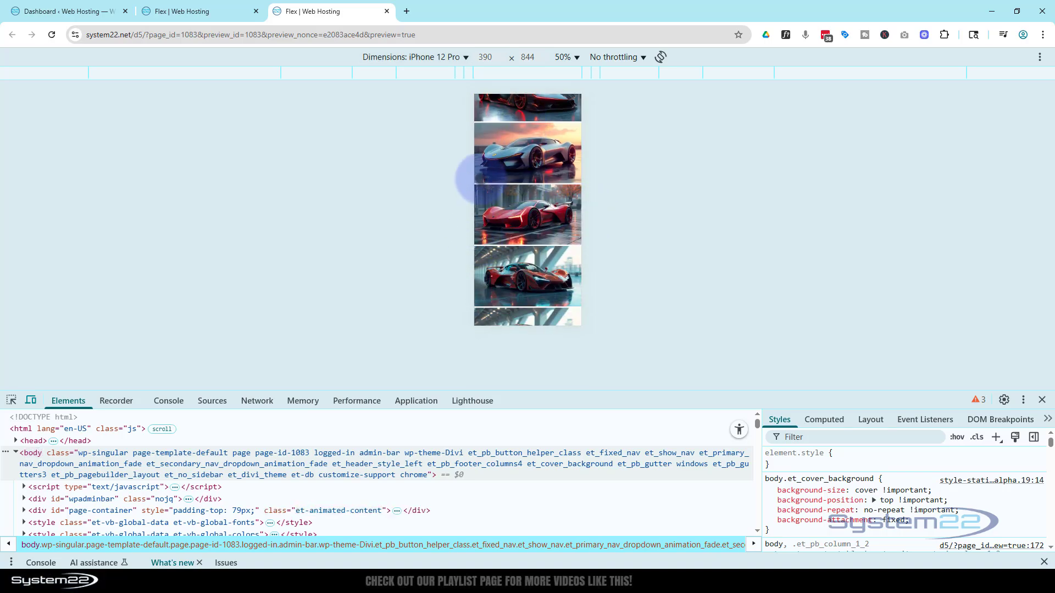
scroll(519, 118, down, 3)
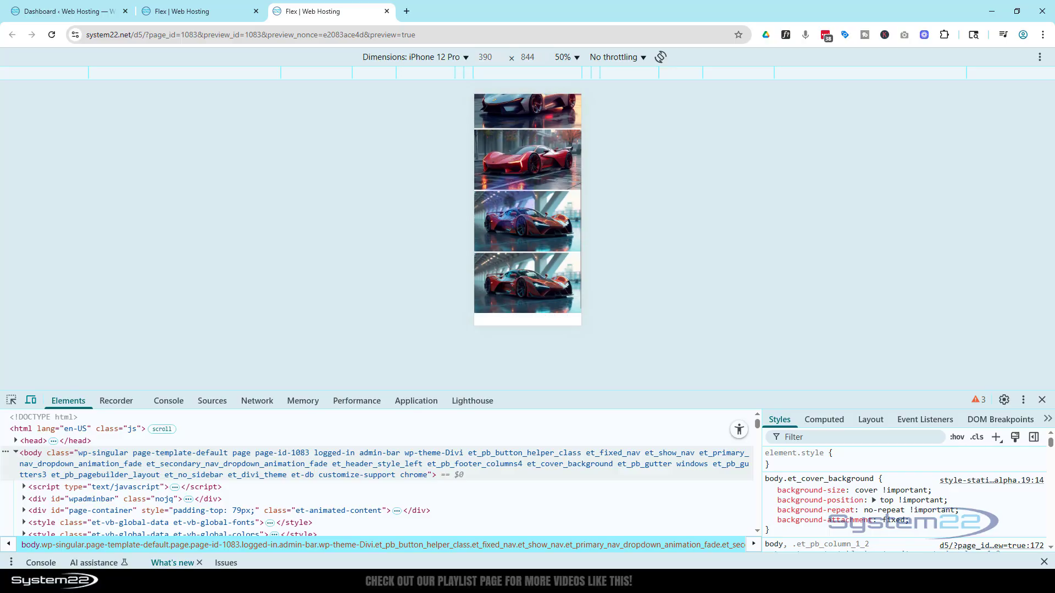
scroll(510, 219, up, 10)
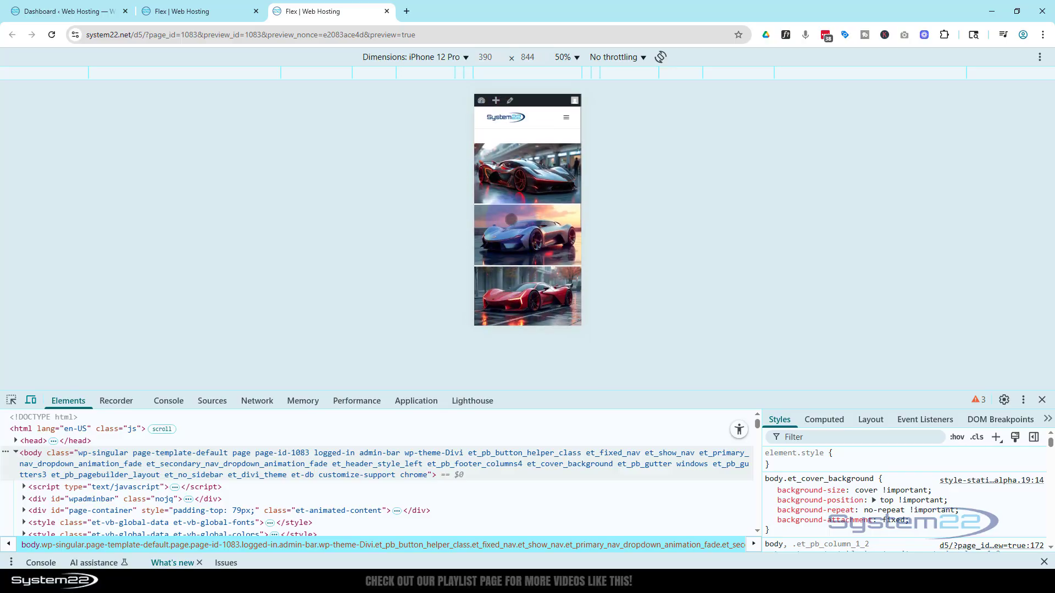
click(1042, 400)
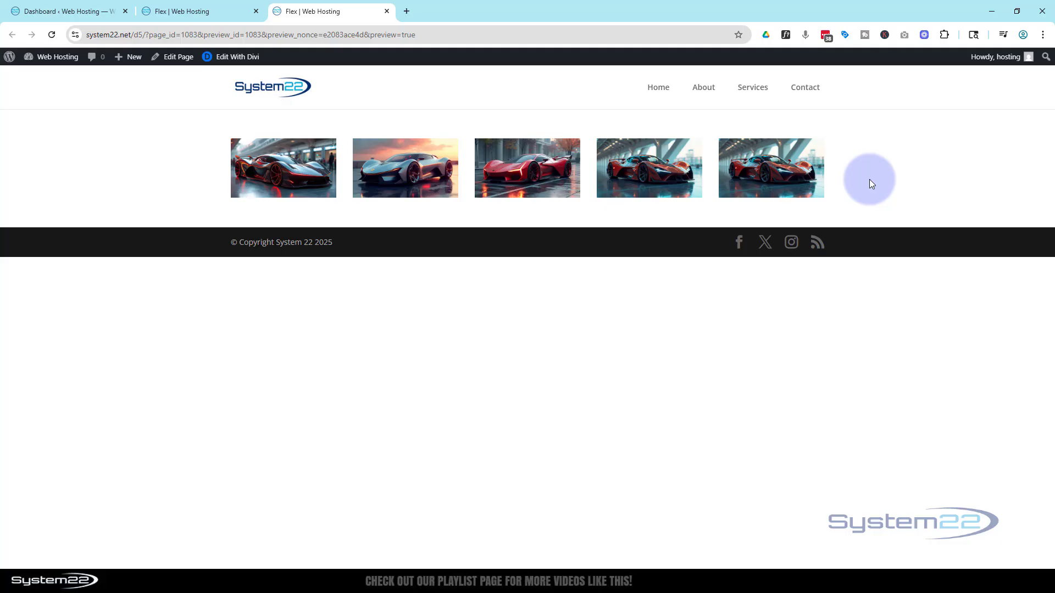
key(ctrl+shift+i)
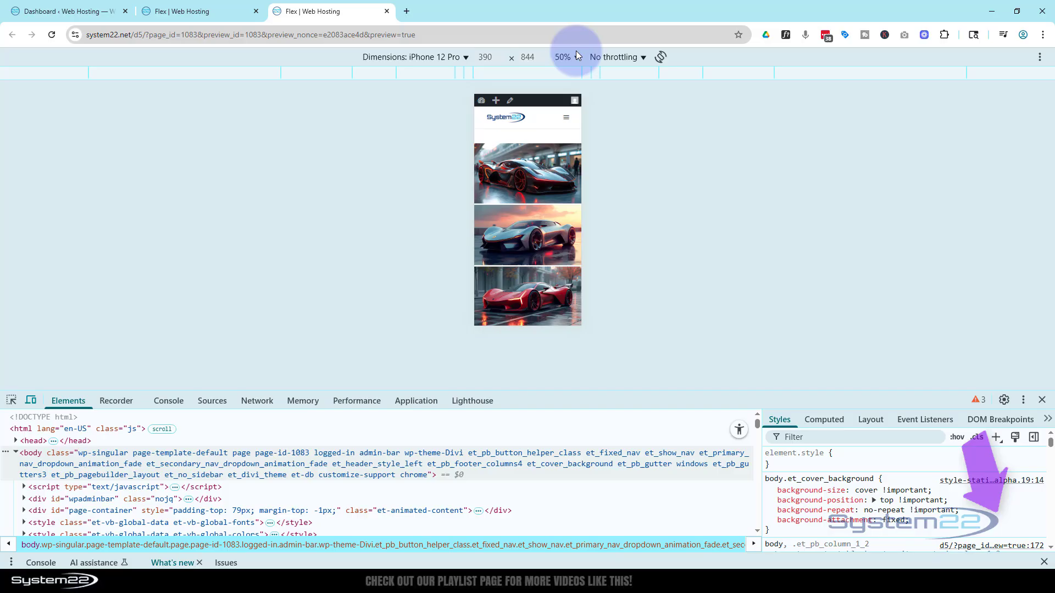
click(563, 57)
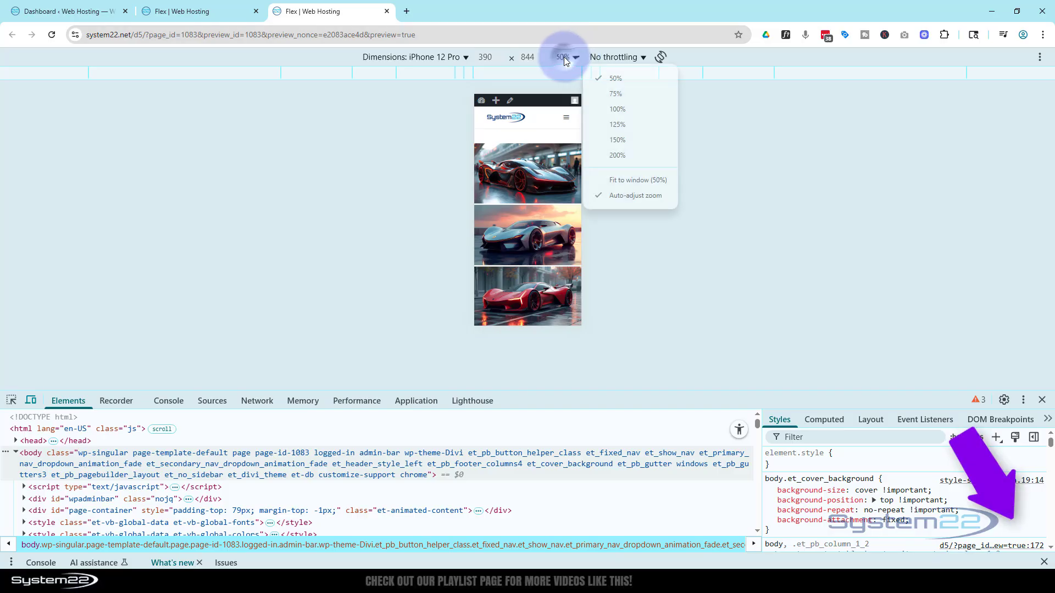
click(616, 110)
scroll(577, 255, down, 5)
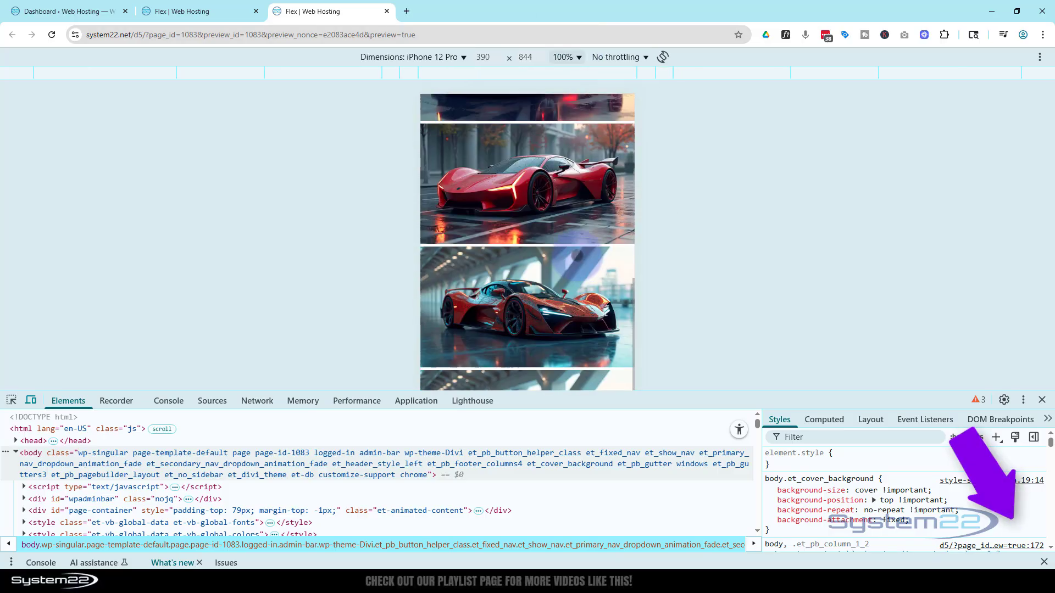
click(1041, 401)
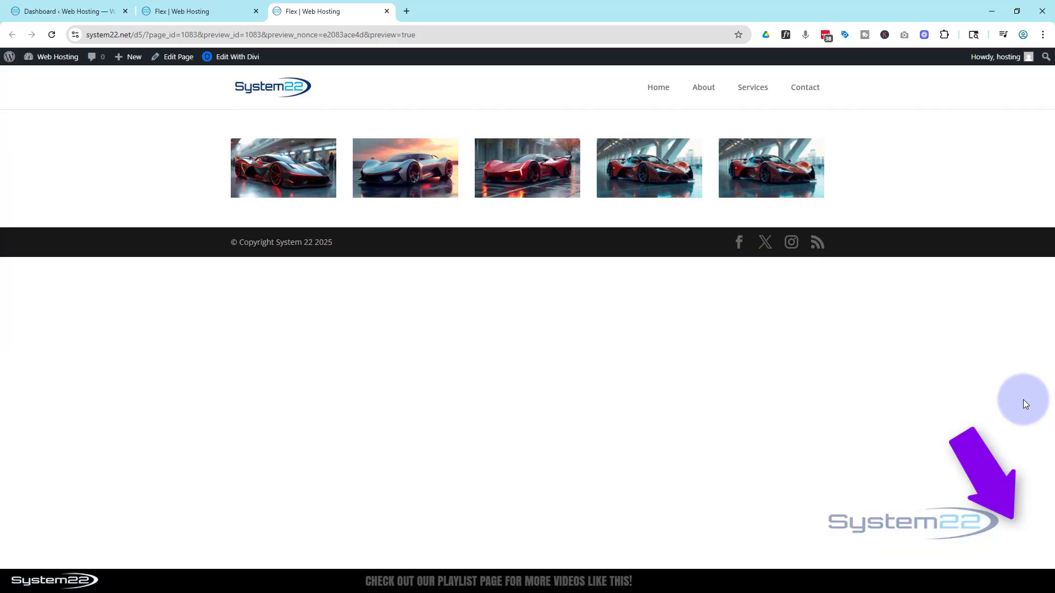